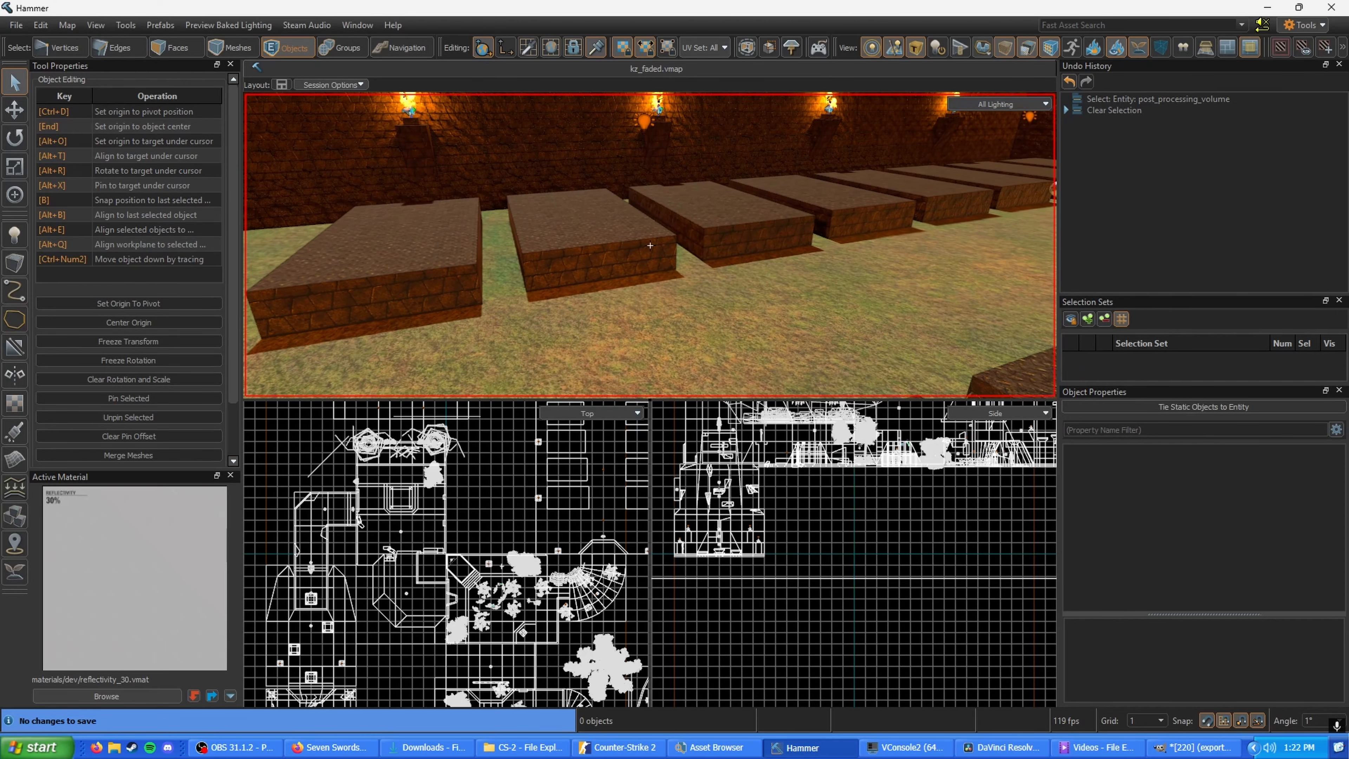
# Open the Material Editor and create a new material using the Csgo Static Overlay shader
pyautogui.click(1288, 25)
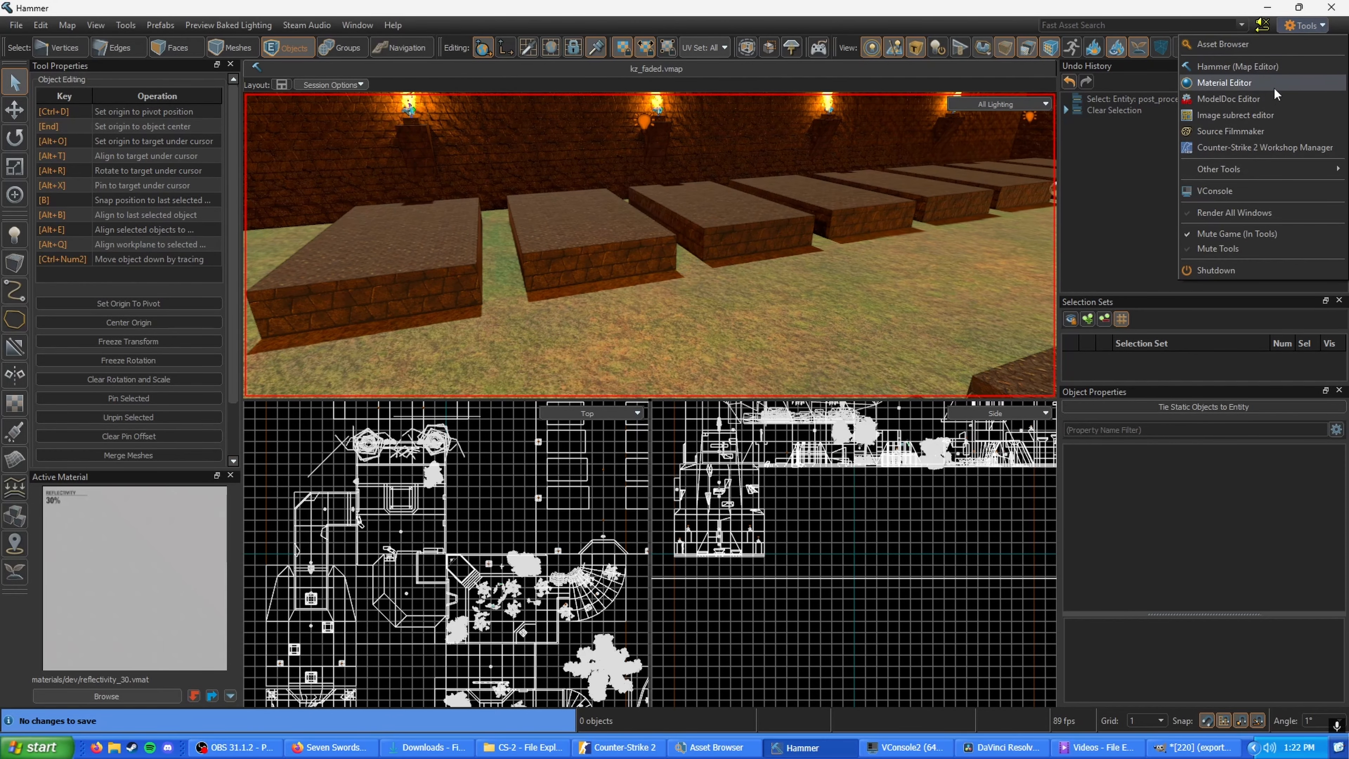
pyautogui.click(1251, 78)
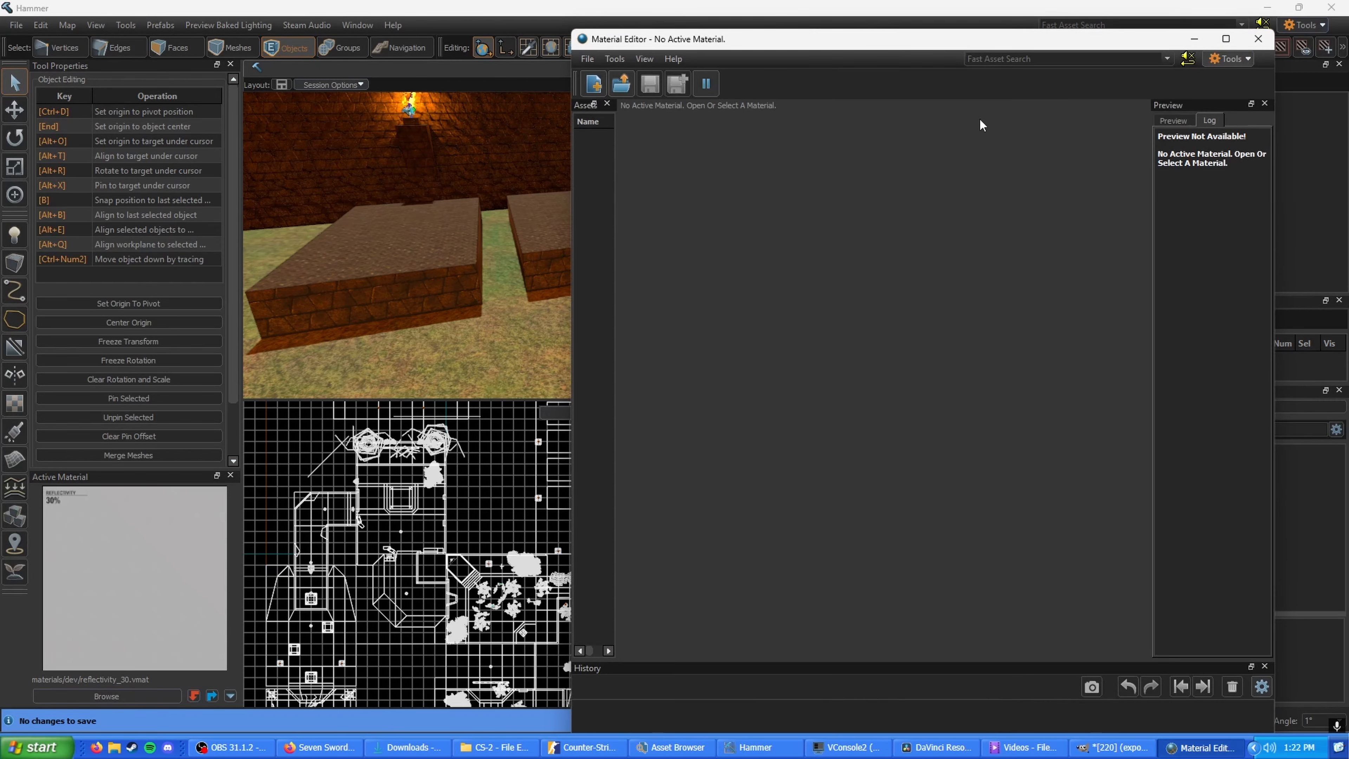
pyautogui.click(588, 59)
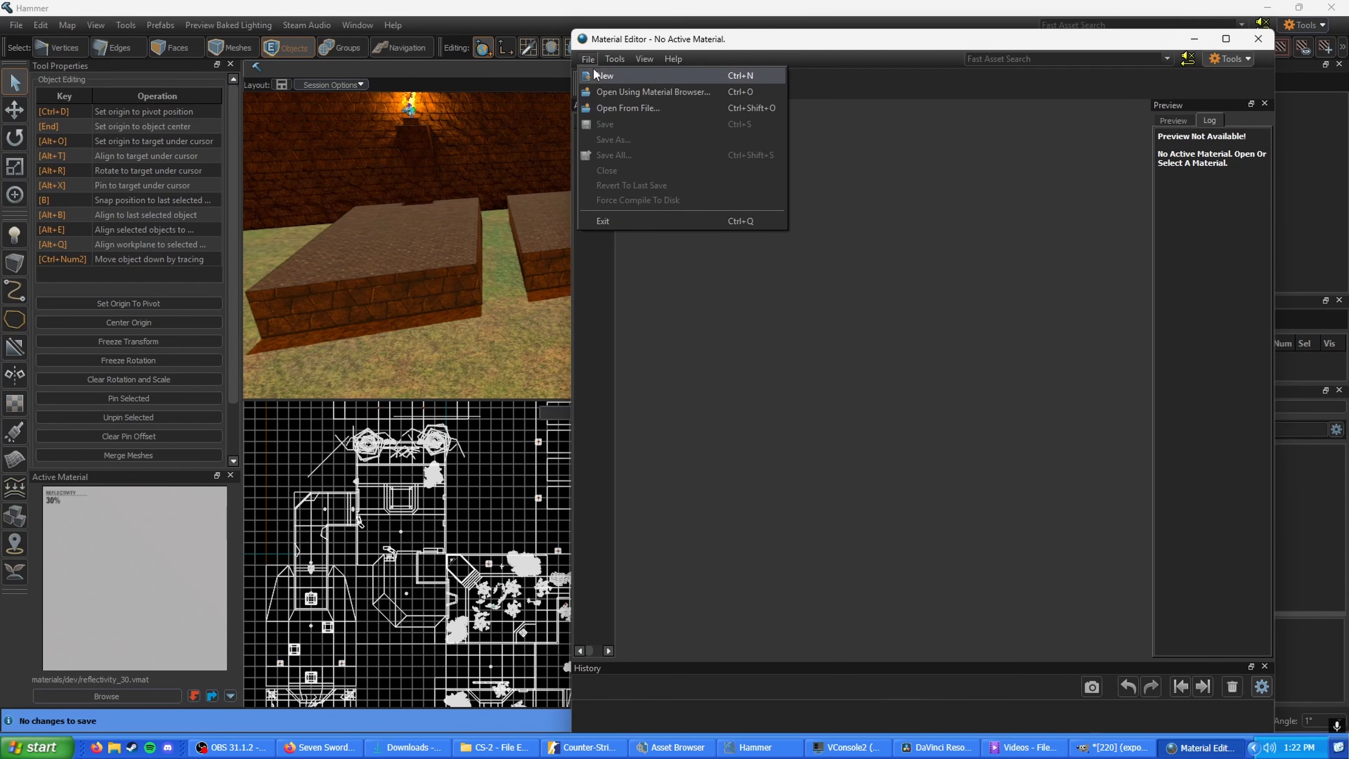
pyautogui.click(596, 75)
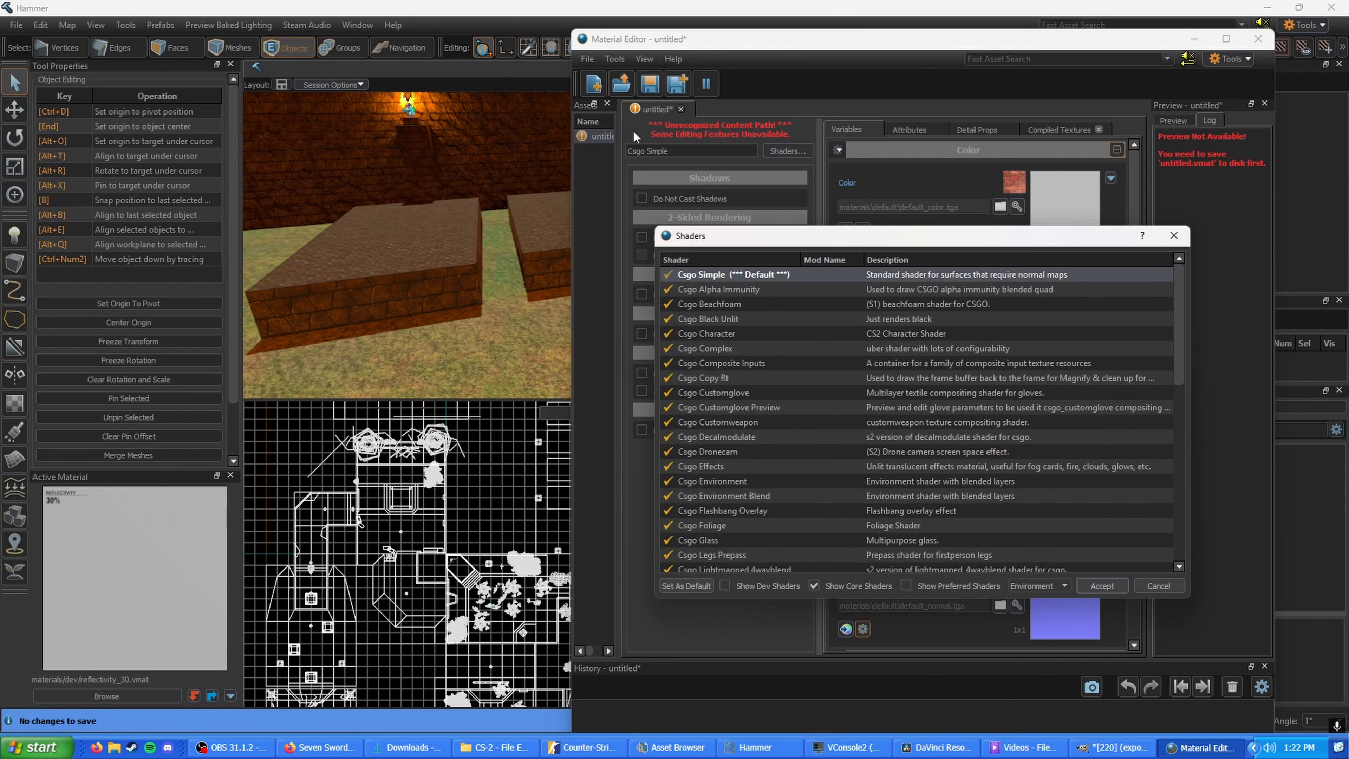
pyautogui.scroll(-6, 721, 458)
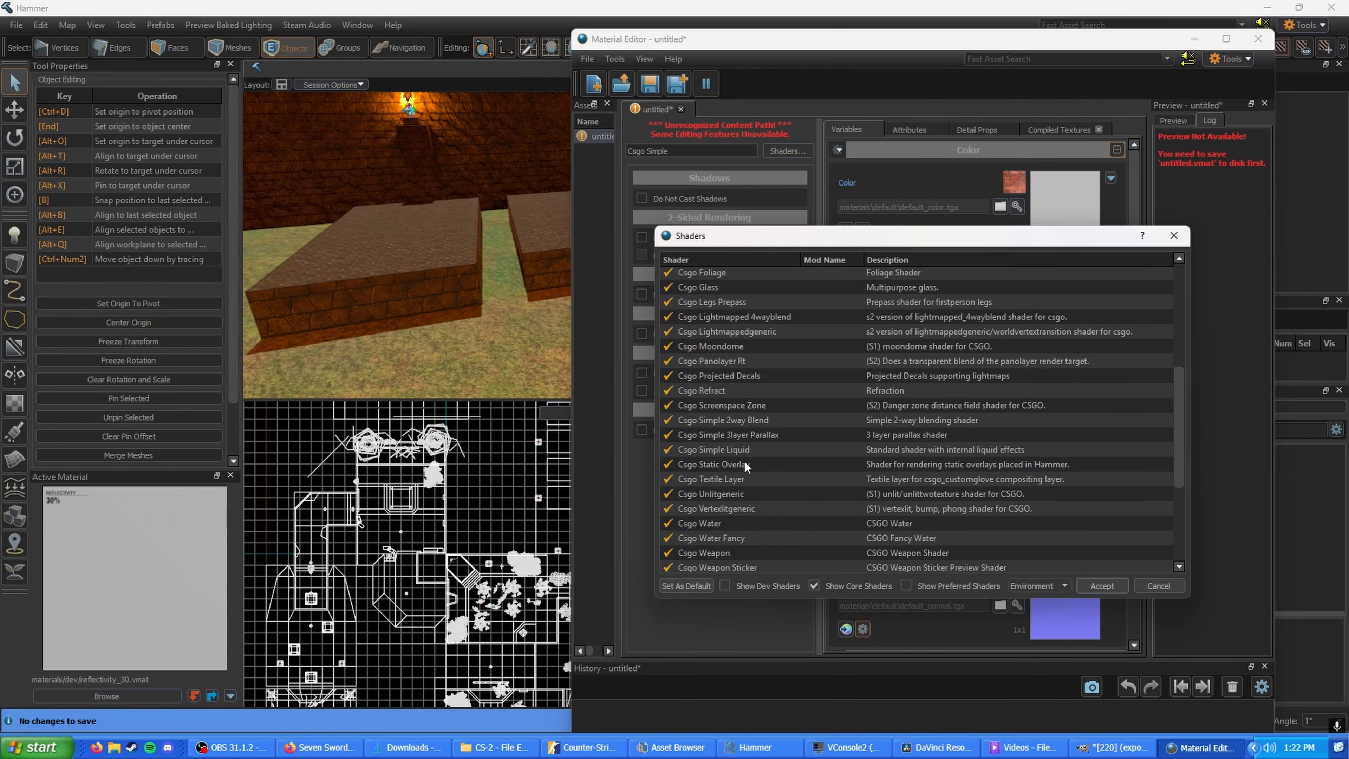
pyautogui.click(738, 465)
pyautogui.click(1103, 585)
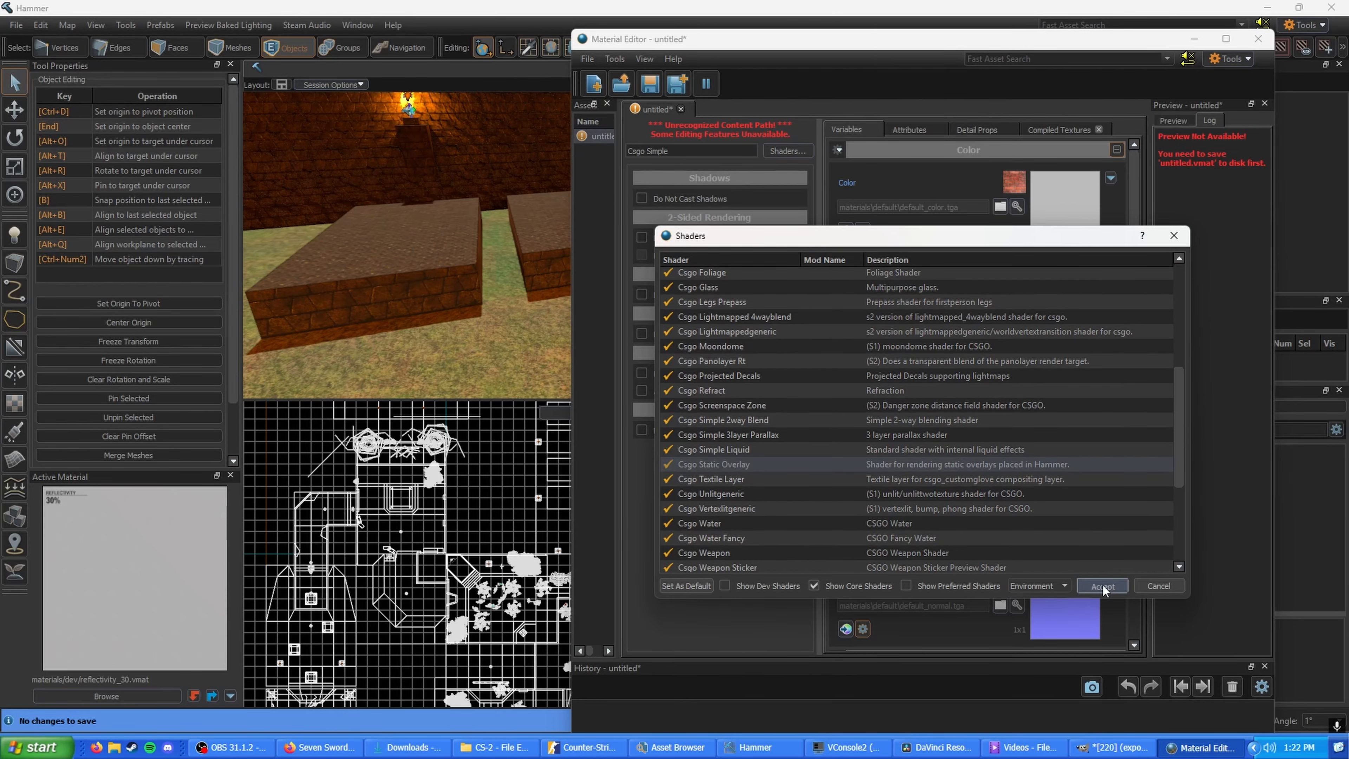
# Start saving the material under a new name and create a folder named text inside the kz_faded materials folder
pyautogui.click(588, 58)
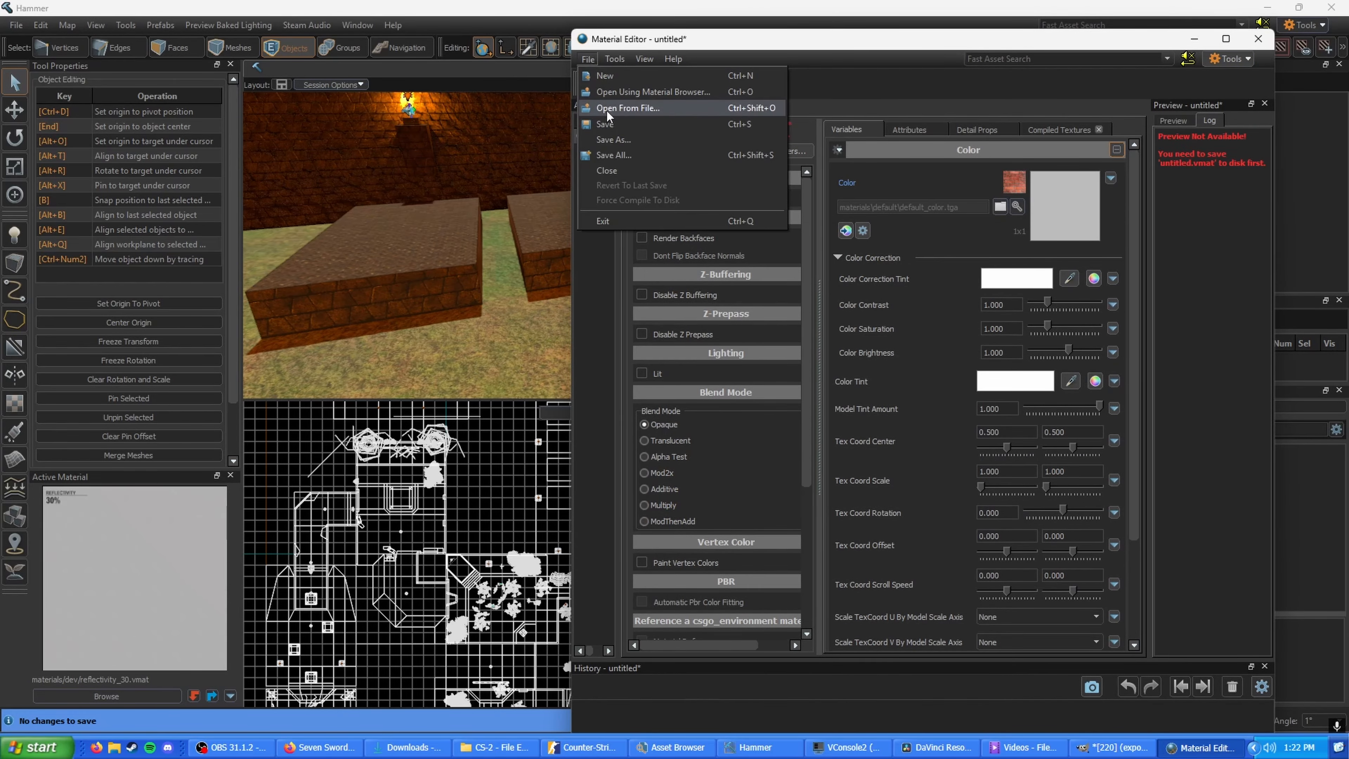
pyautogui.click(616, 139)
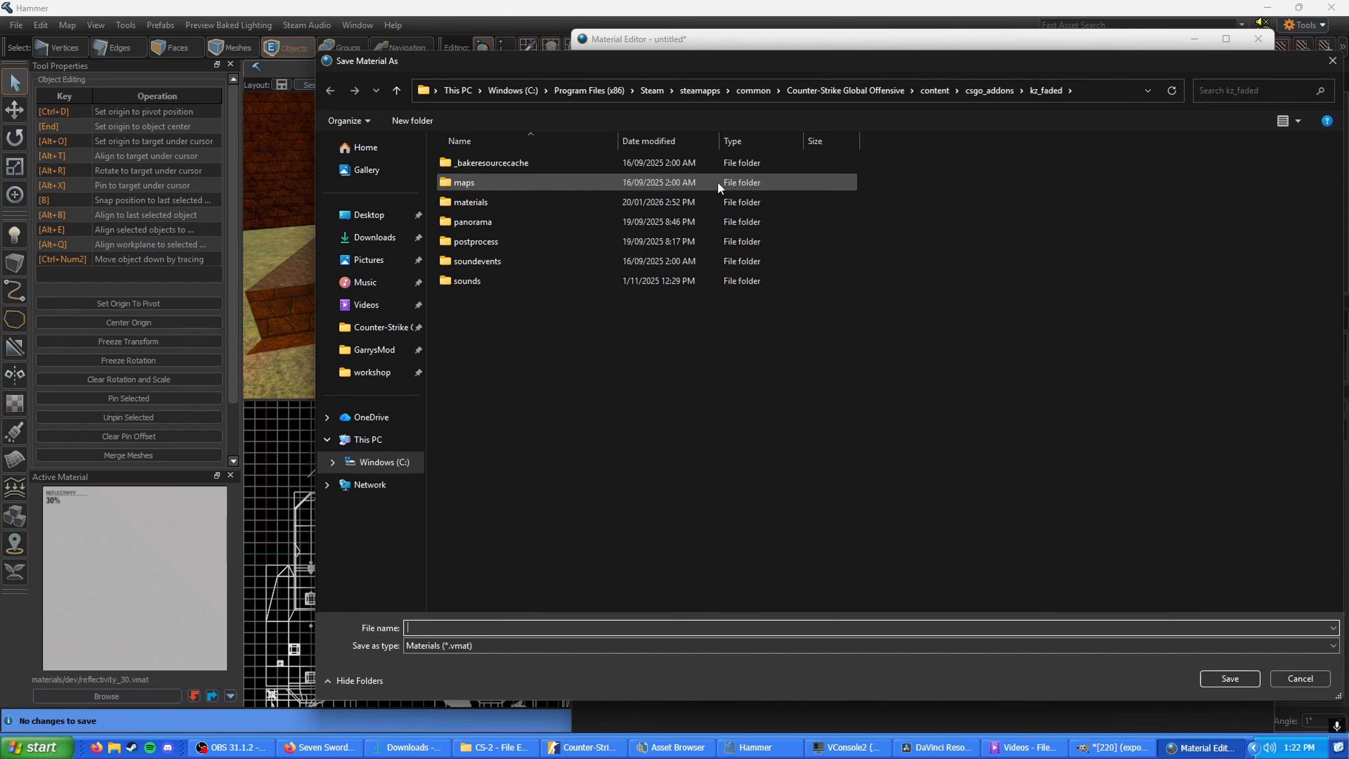
pyautogui.doubleClick(510, 201)
pyautogui.rightClick(506, 329)
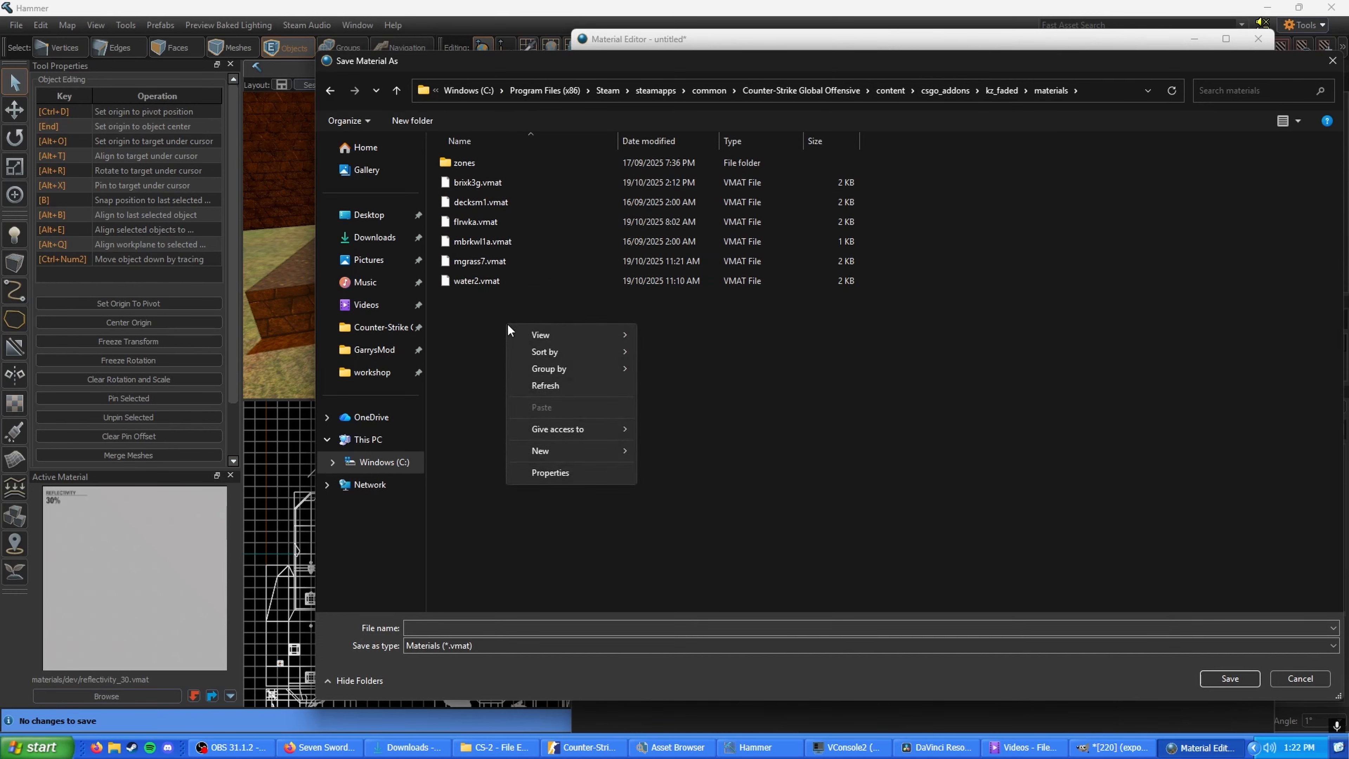
pyautogui.moveTo(564, 453)
pyautogui.click(695, 456)
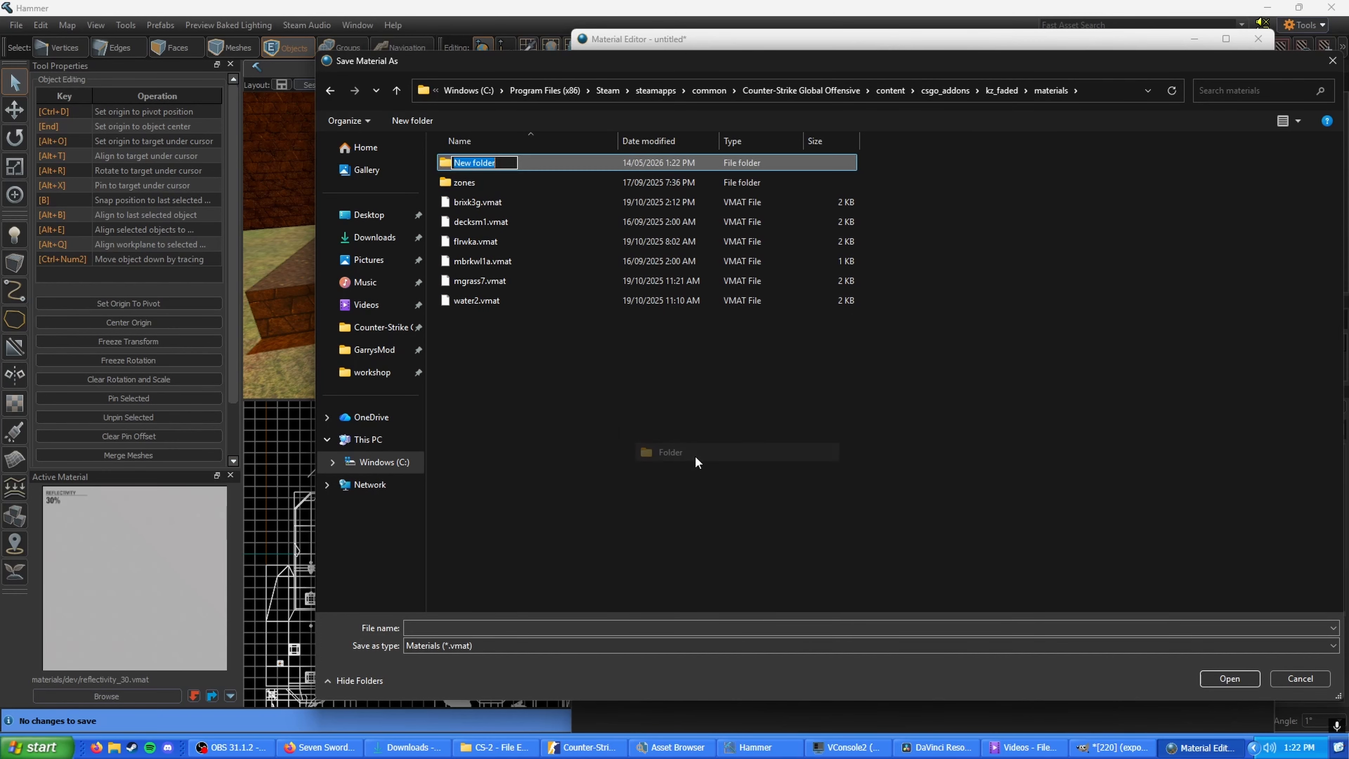
pyautogui.write('text')
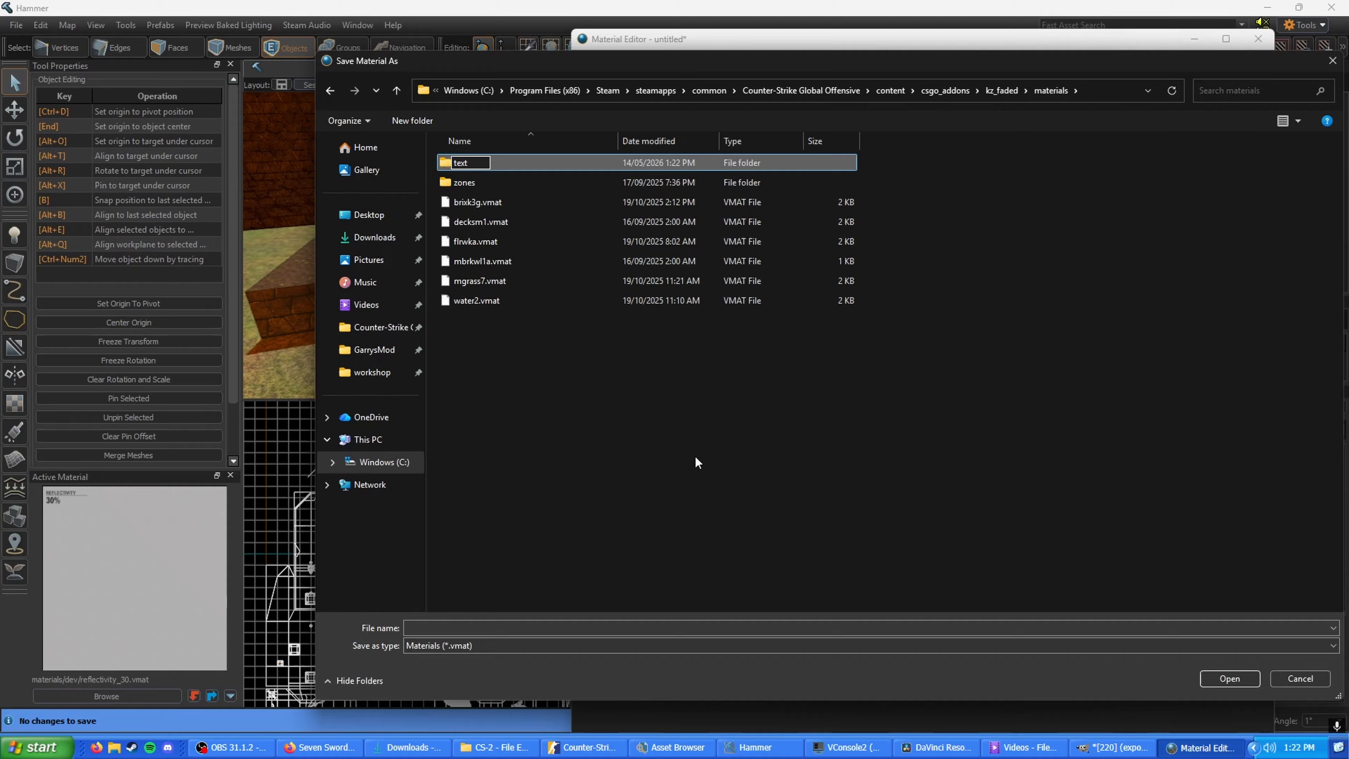
pyautogui.press('Return')
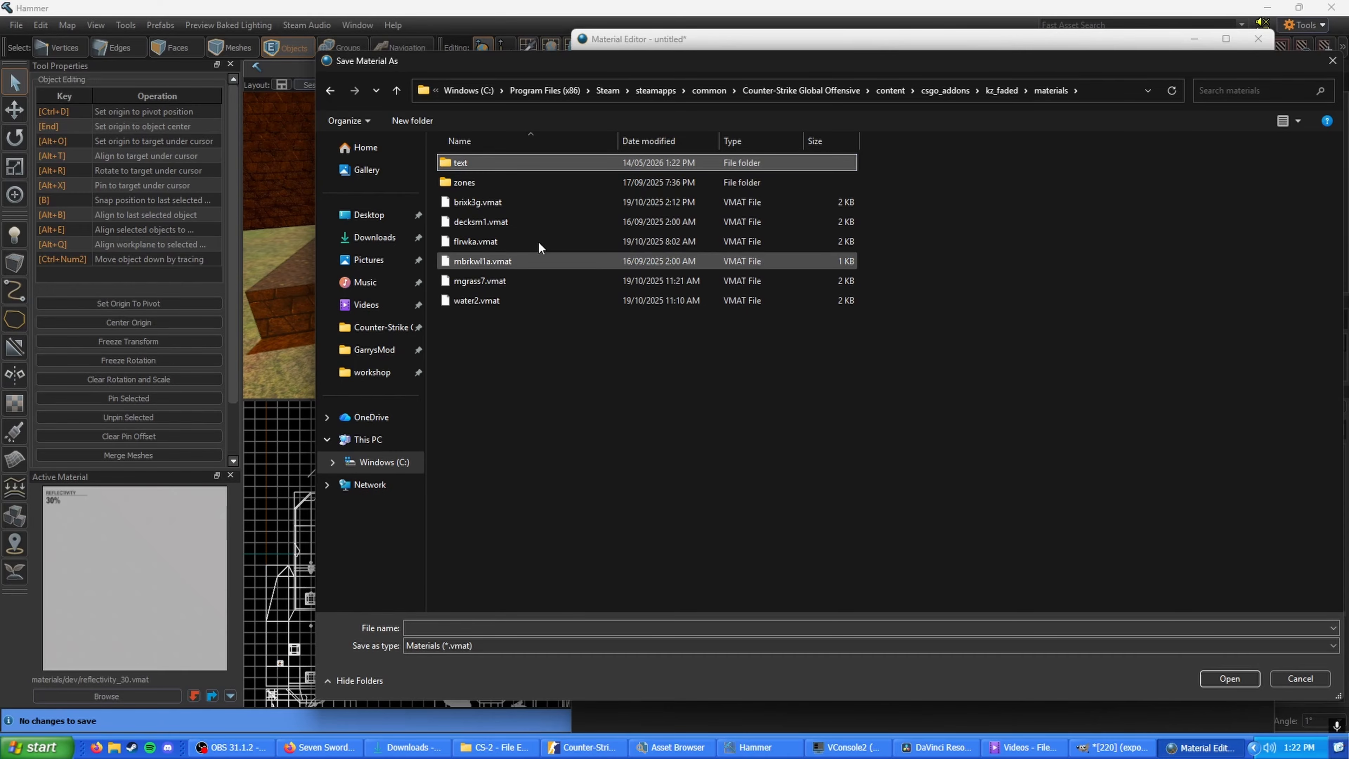
# Save the material as 220 in the new text folder
pyautogui.doubleClick(482, 163)
pyautogui.click(466, 627)
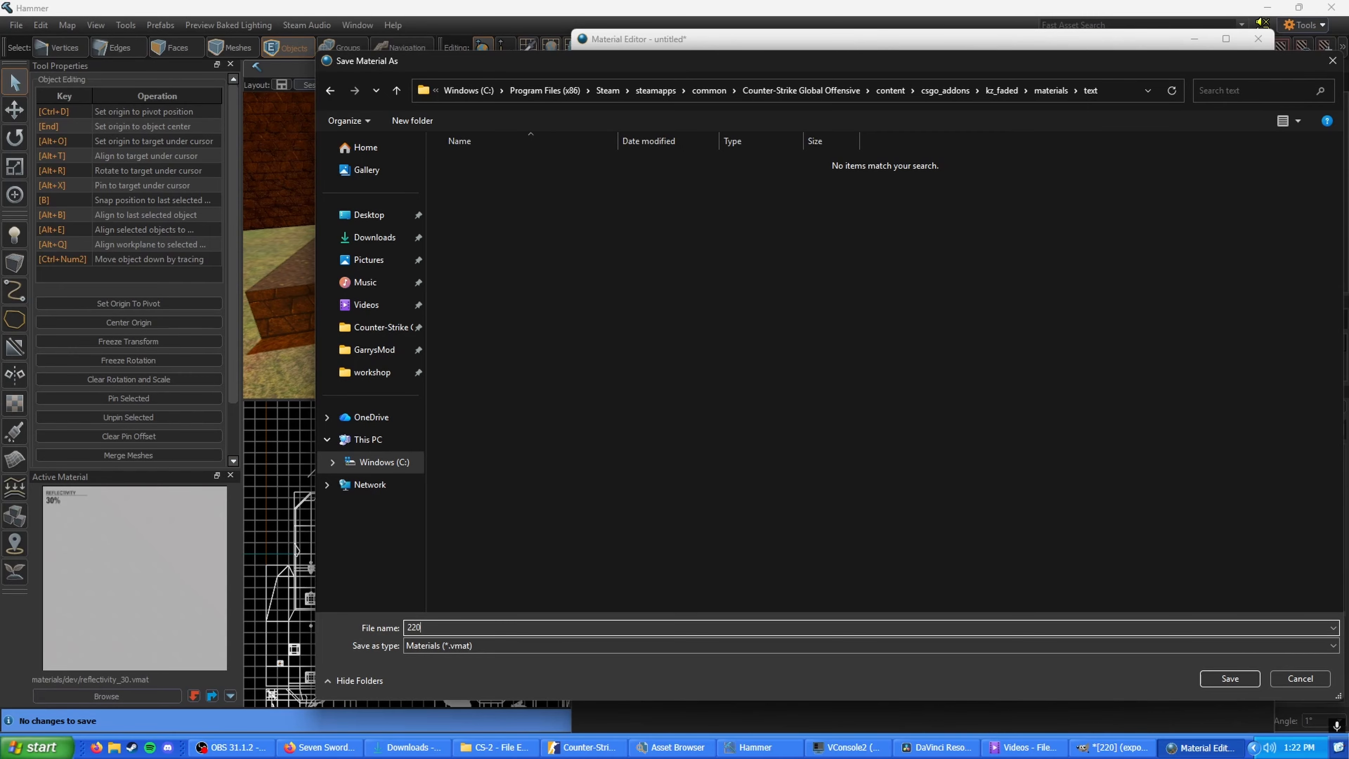
pyautogui.click(1230, 678)
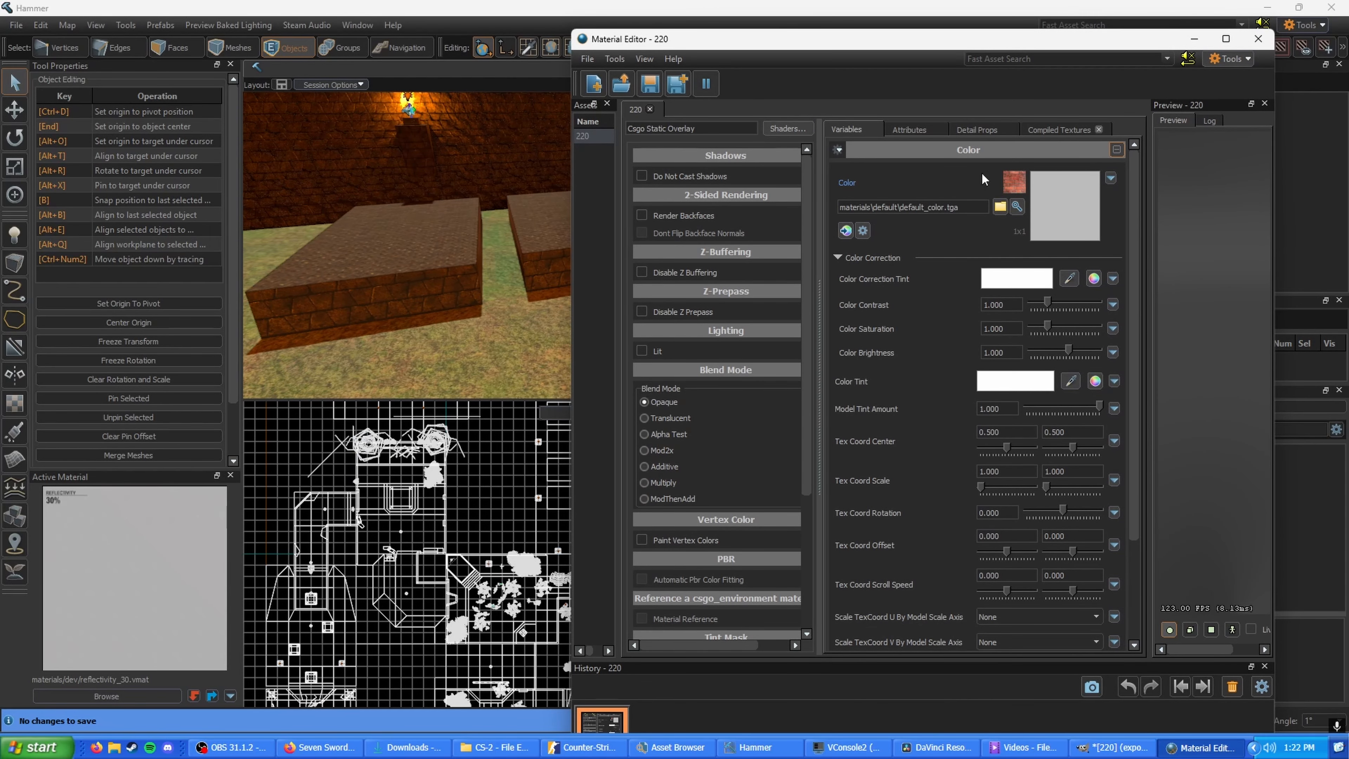
# Browse for the Color texture in materials/text and set the file filter to All Images
pyautogui.click(1001, 206)
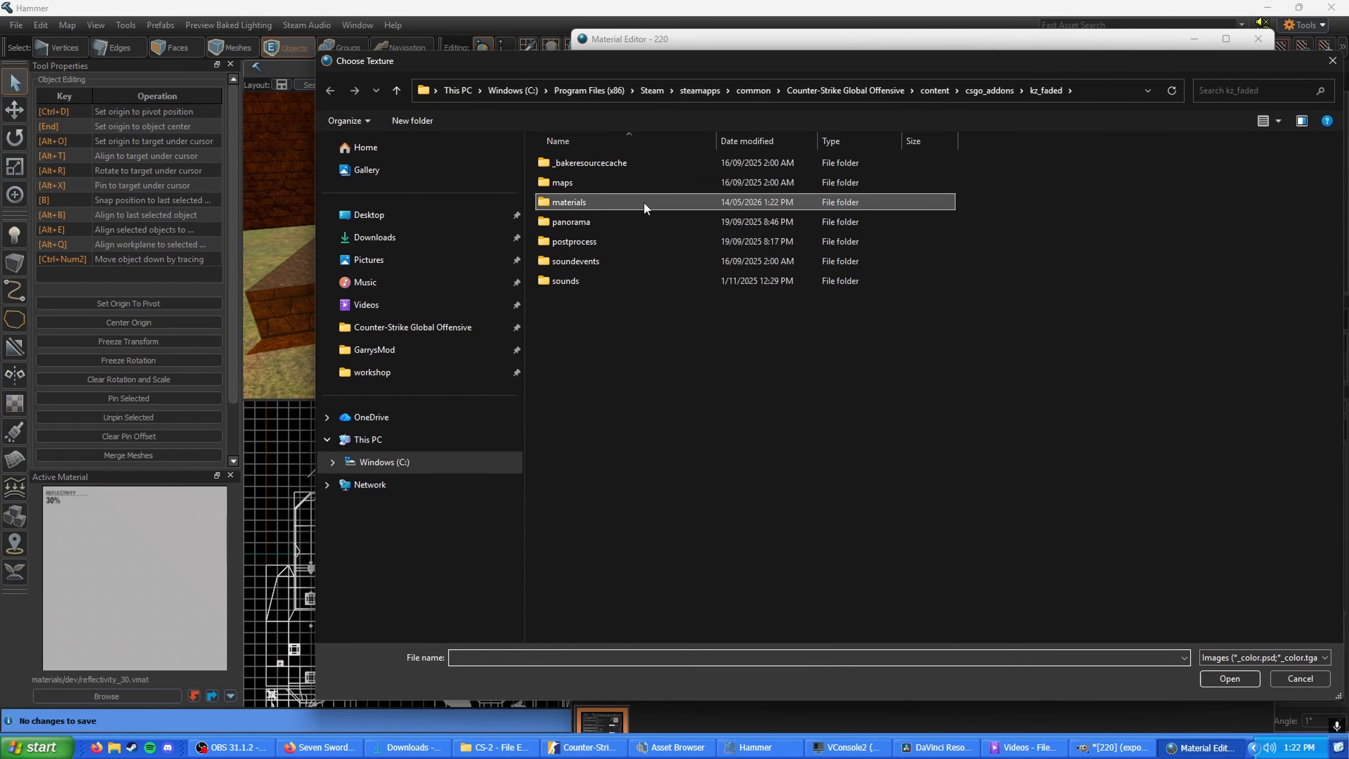
pyautogui.doubleClick(642, 201)
pyautogui.doubleClick(586, 162)
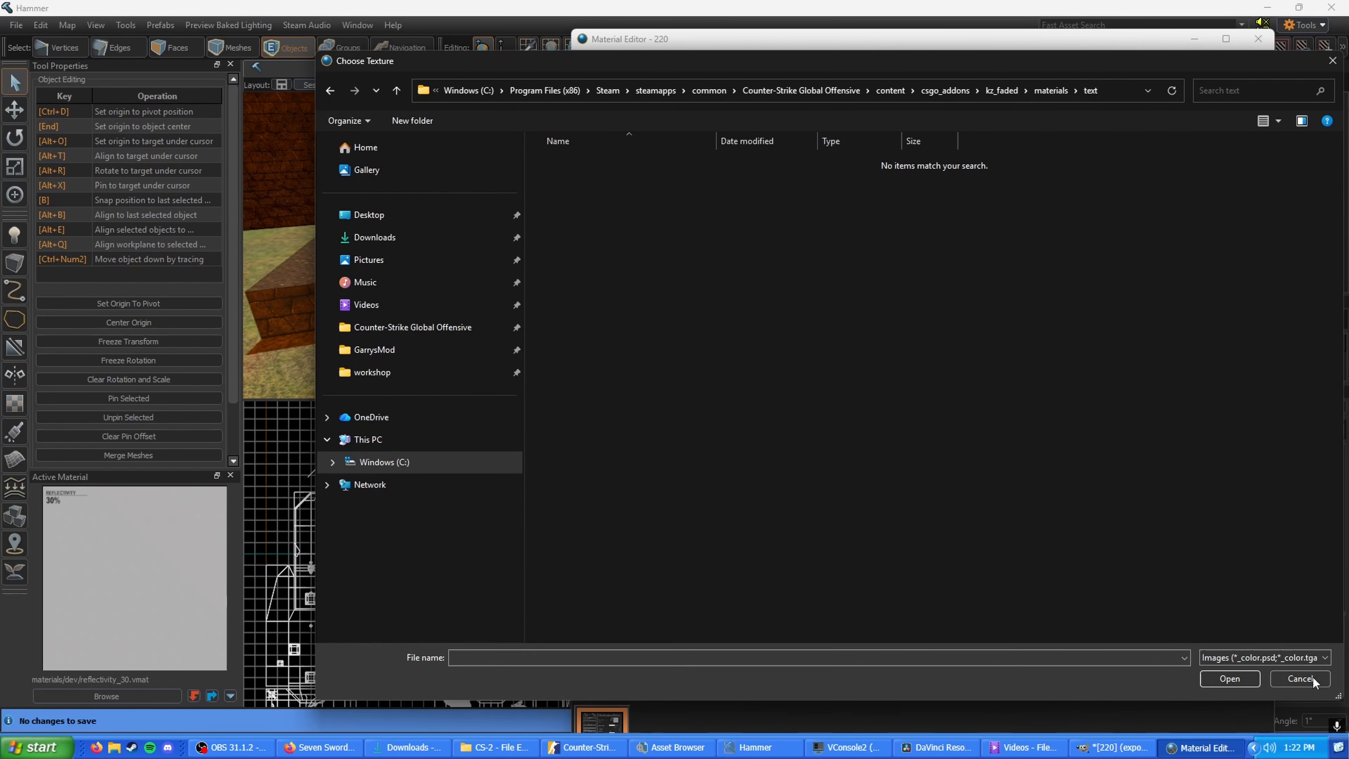
pyautogui.click(1275, 658)
pyautogui.click(1251, 684)
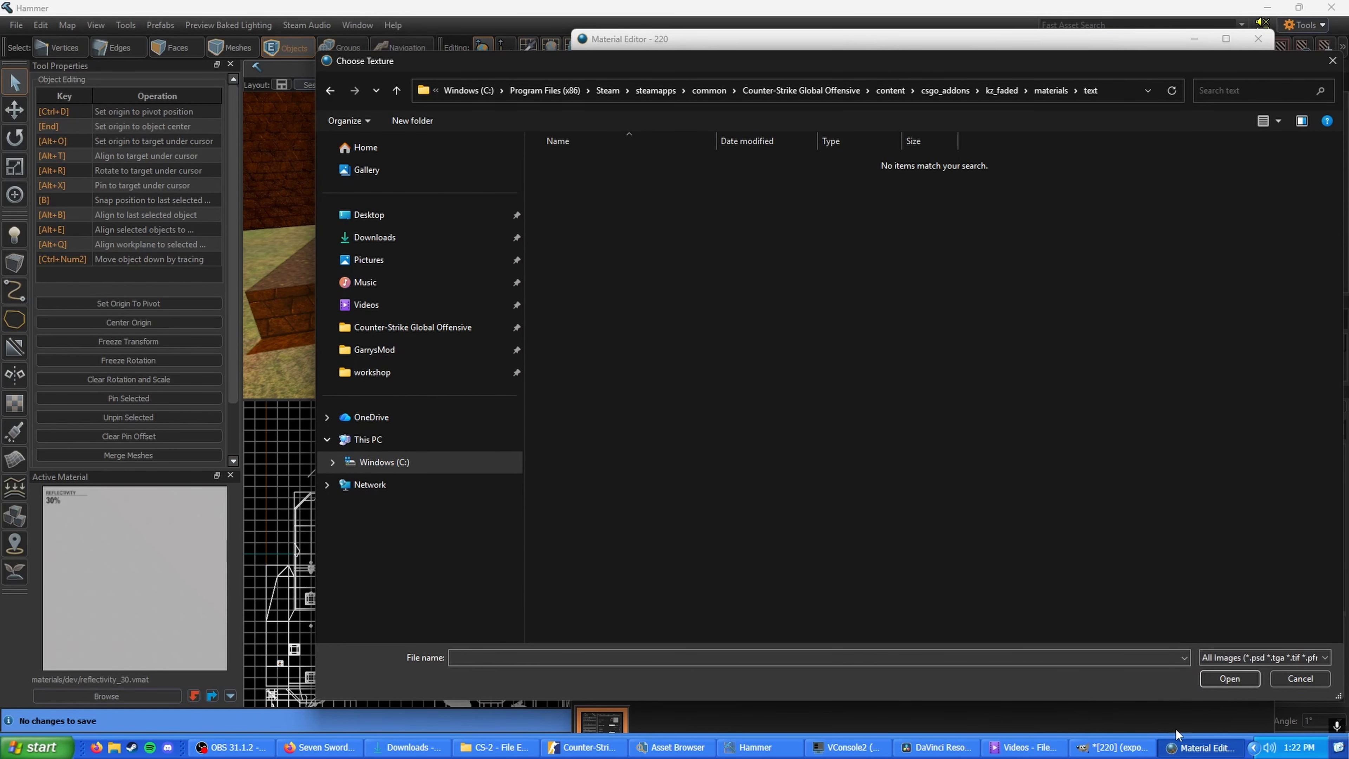
# Transfer the 220.png image from the desktop into the materials/text folder through the texture chooser
pyautogui.click(1339, 747)
pyautogui.moveTo(39, 378); pyautogui.dragTo(557, 335)
pyautogui.rightClick(565, 306)
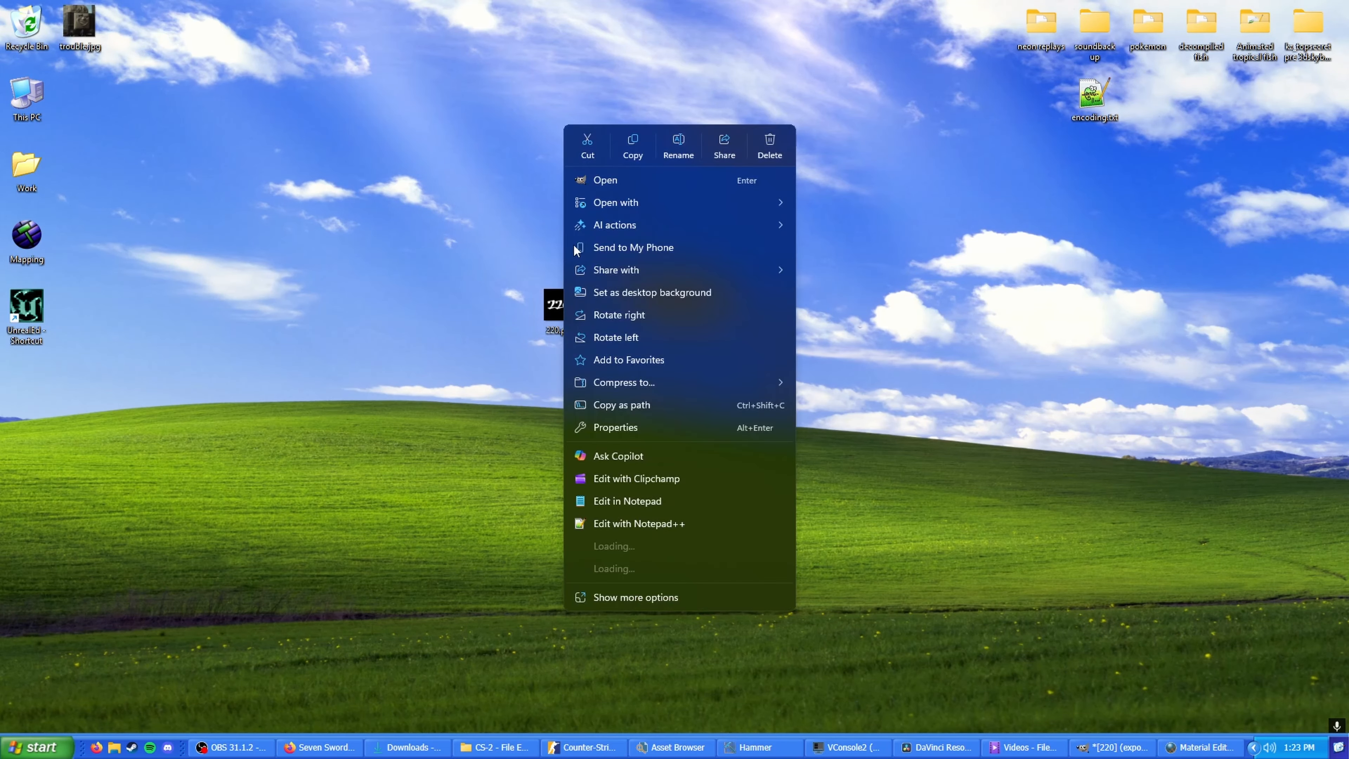
pyautogui.press('Escape')
pyautogui.click(1192, 748)
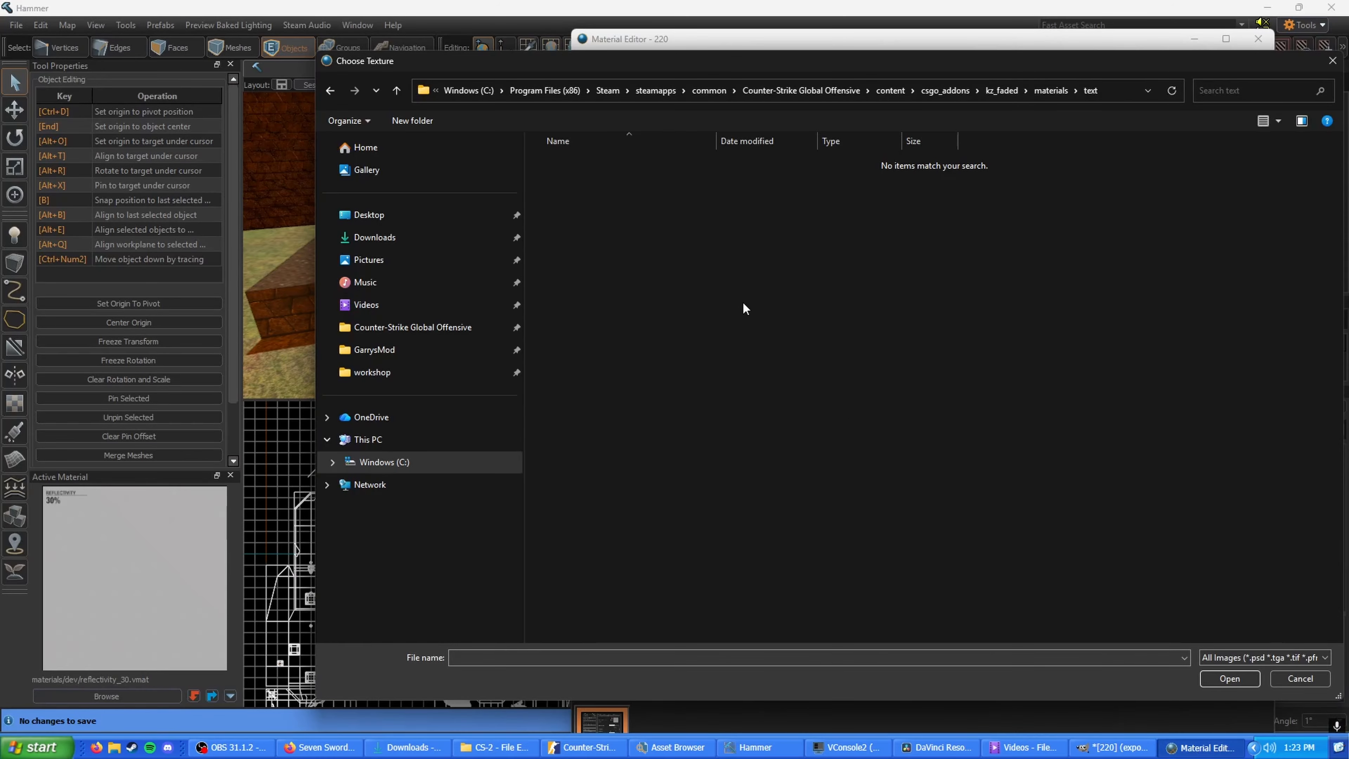
pyautogui.rightClick(742, 302)
pyautogui.click(785, 390)
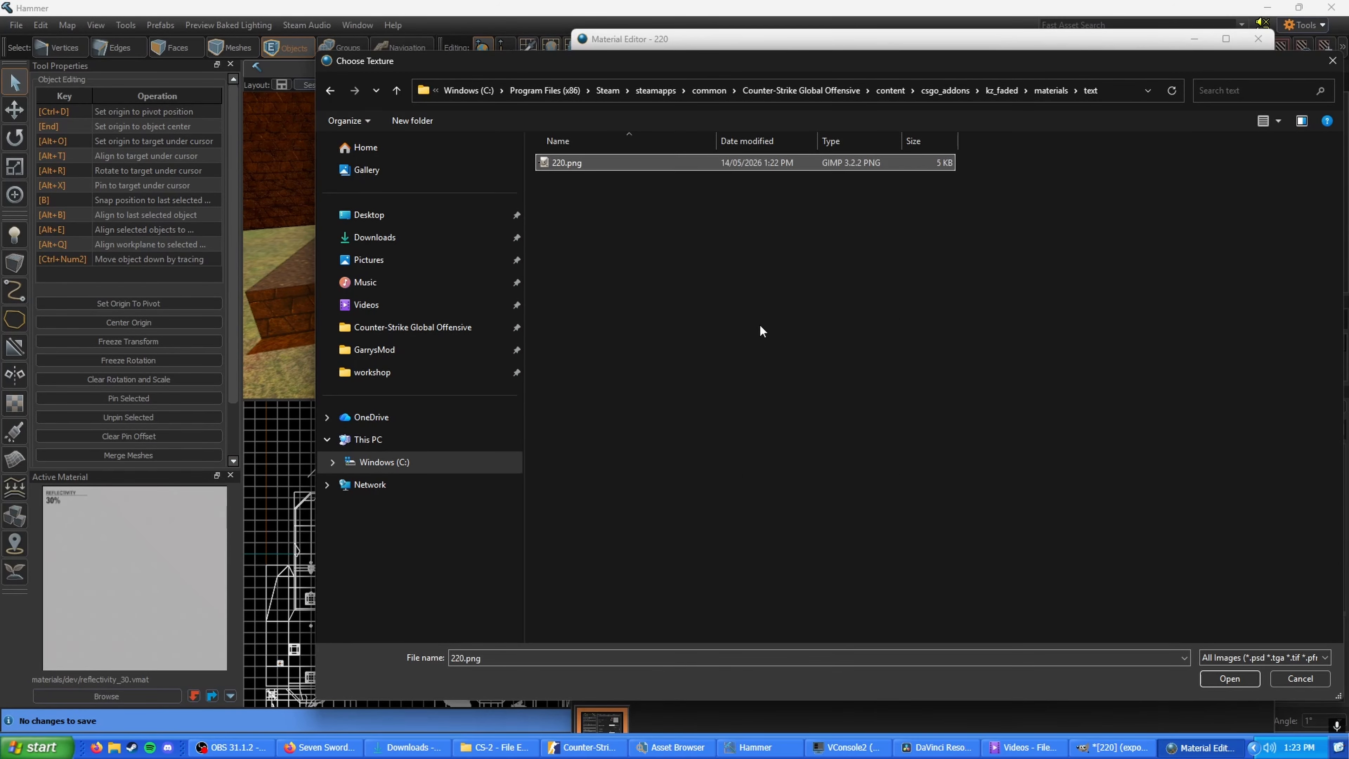
# Assign 220.png as the material's Color texture, save the material and return to the map in Hammer
pyautogui.doubleClick(640, 162)
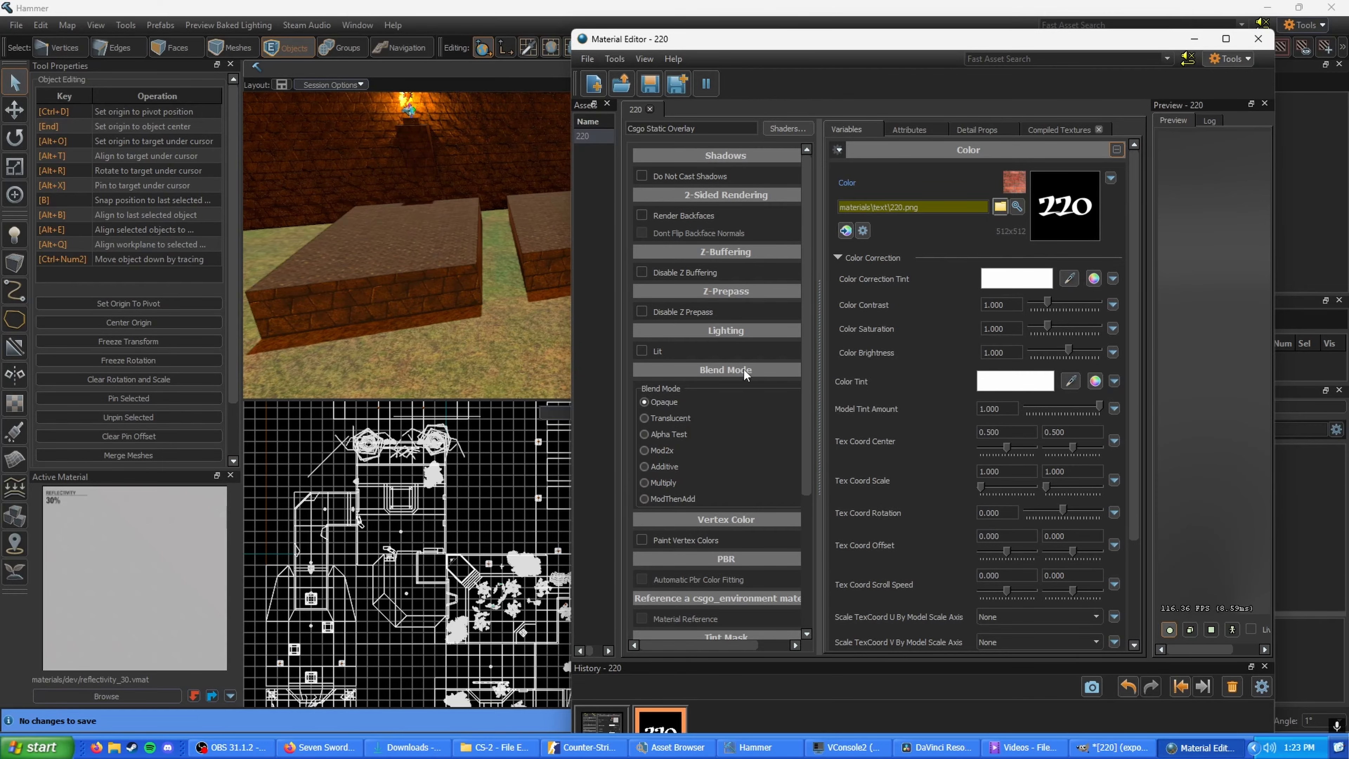
pyautogui.scroll(-1, 744, 369)
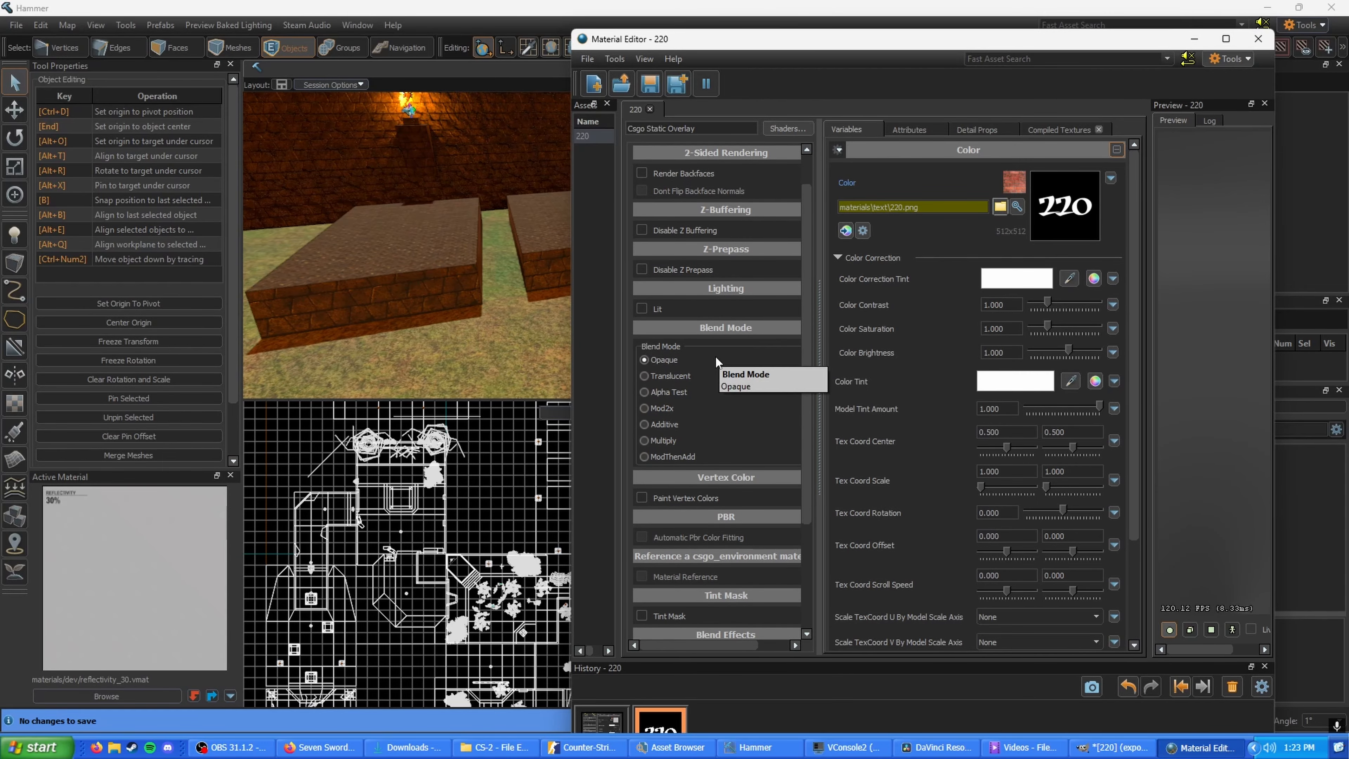
pyautogui.hotkey('alt', 'Tab')
pyautogui.click(980, 411)
pyautogui.click(989, 381)
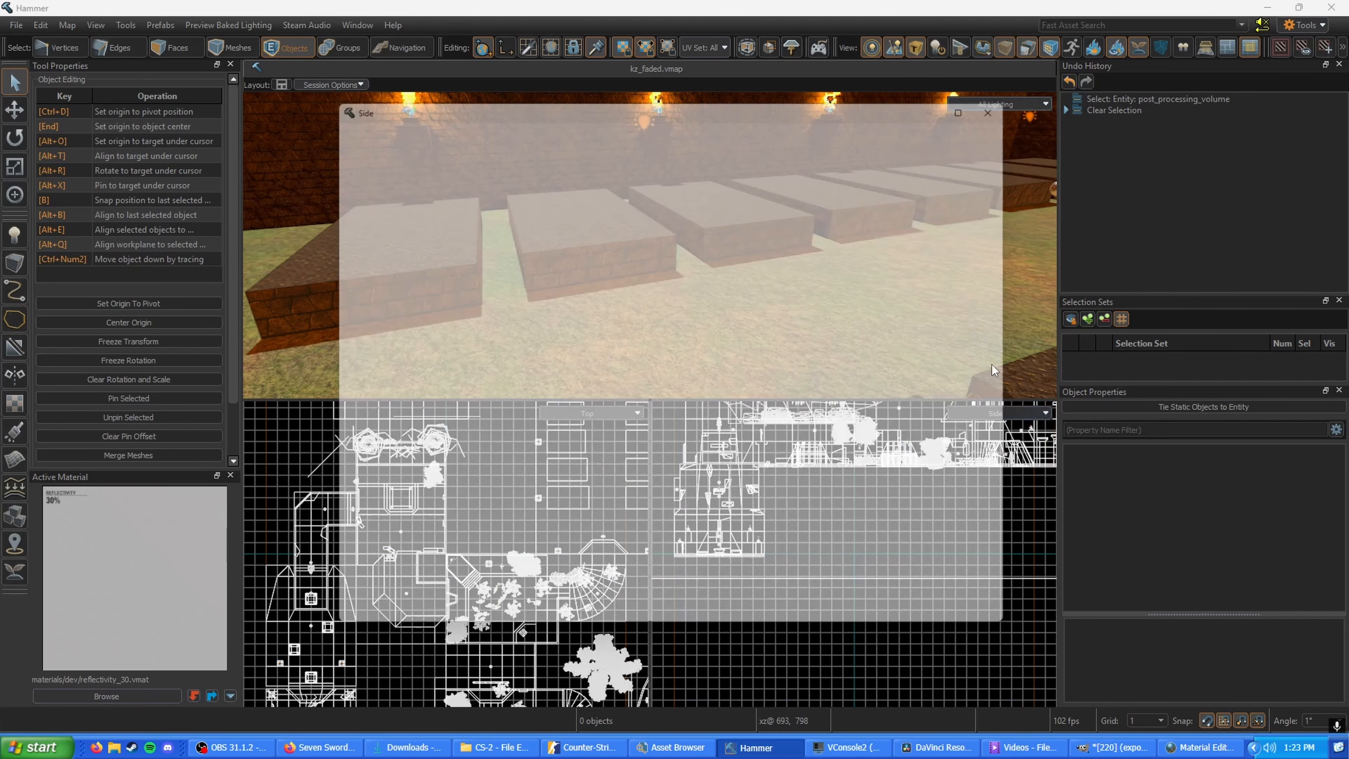
pyautogui.click(972, 117)
pyautogui.press('Escape')
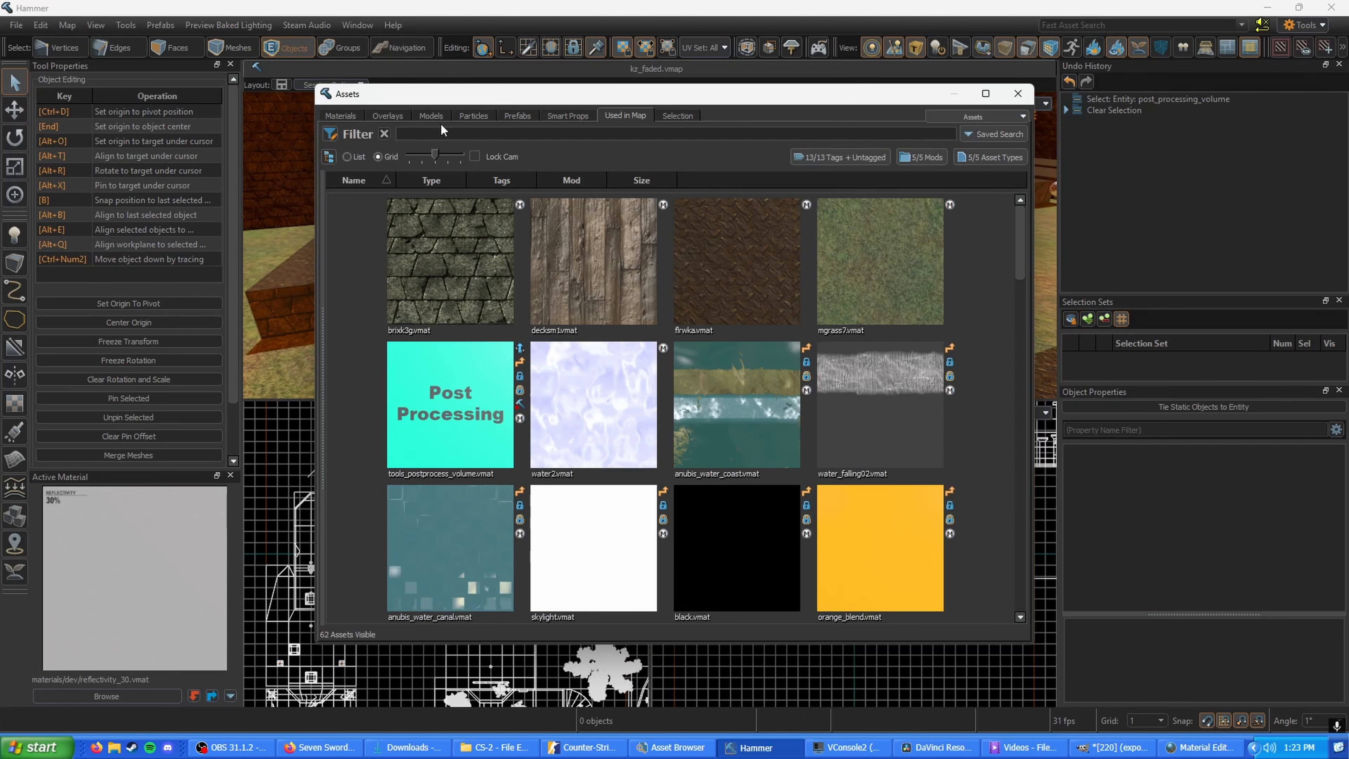
# Filter the overlay assets by 220 and place the 220.vmat overlay on the front face of the nearest brick block
pyautogui.click(442, 134)
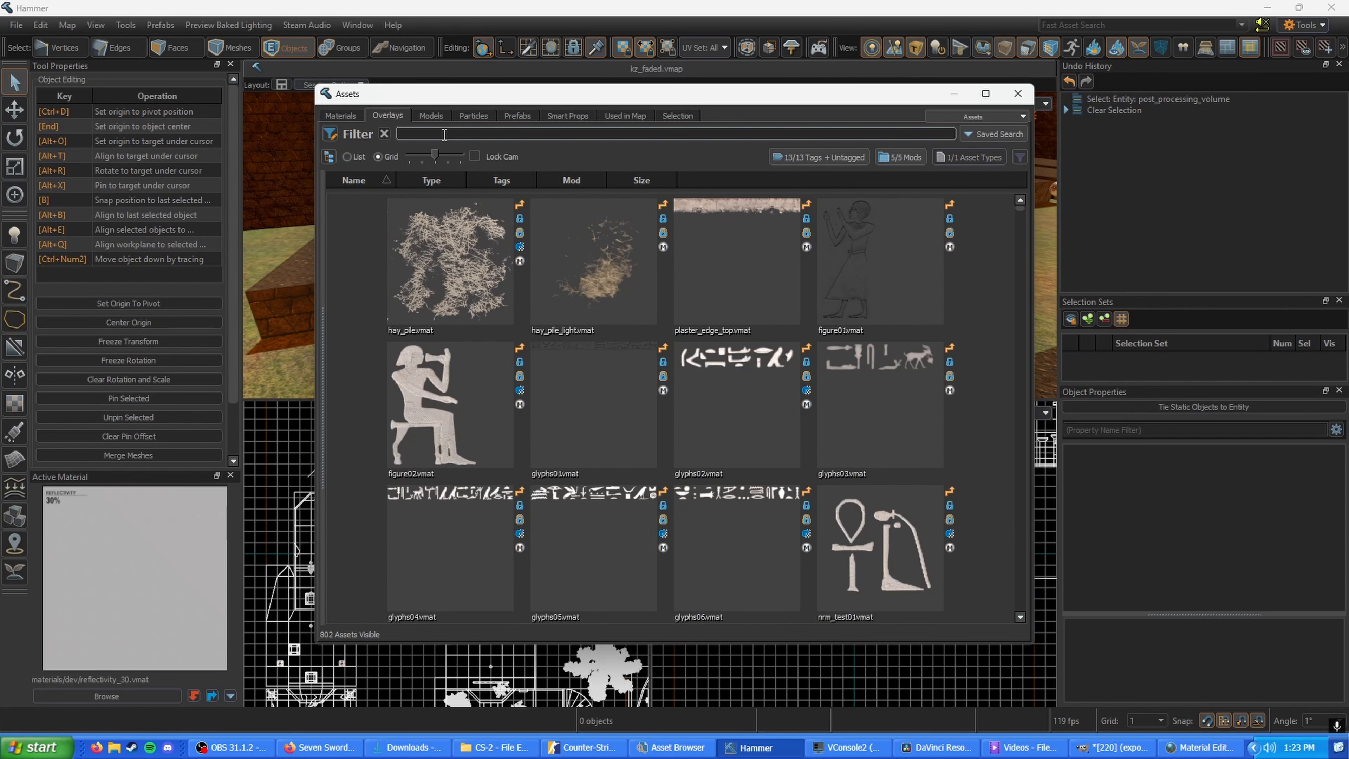
pyautogui.write('220')
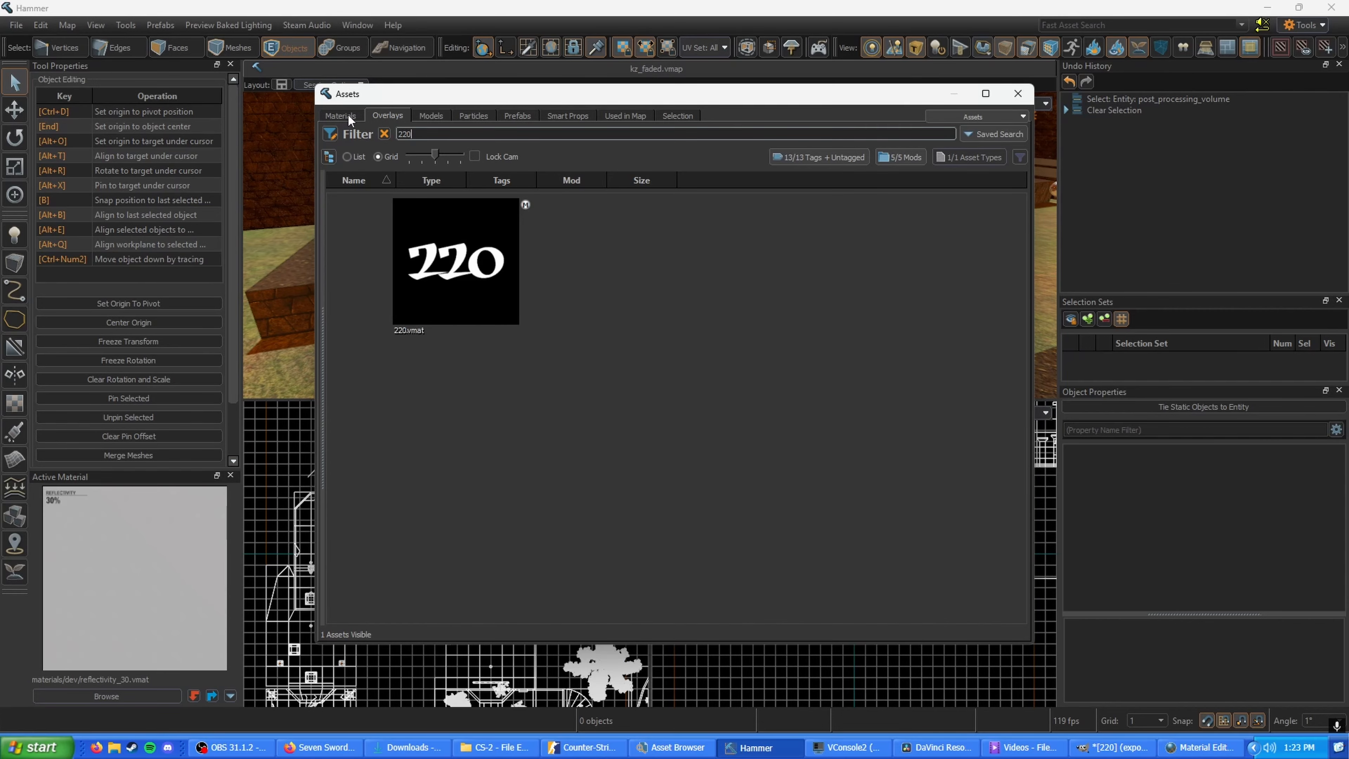
pyautogui.moveTo(427, 97); pyautogui.dragTo(631, 212)
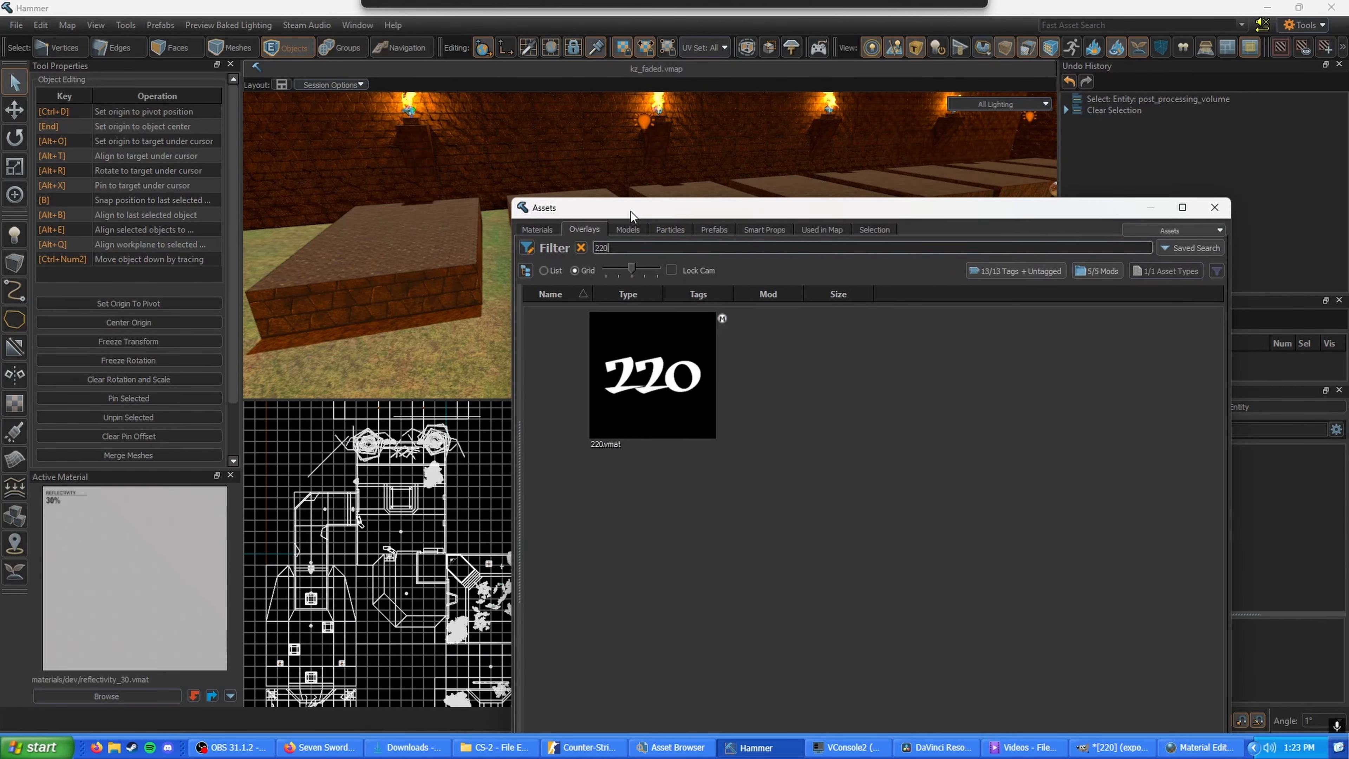
pyautogui.moveTo(651, 379); pyautogui.dragTo(381, 304)
pyautogui.click(1215, 207)
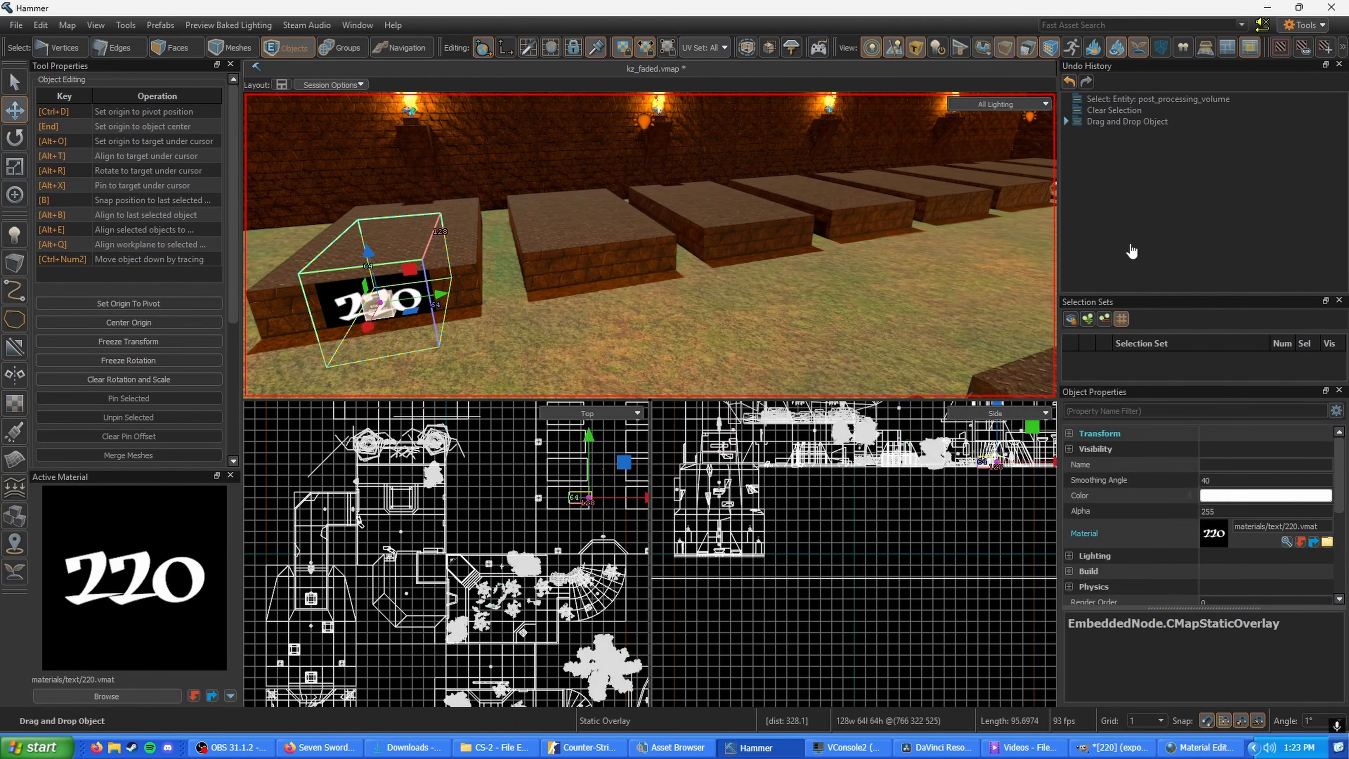
# Save the kz_faded map and move in closer to the 220 overlay on the block
pyautogui.hotkey('ctrl', 's')
pyautogui.moveTo(771, 308); pyautogui.dragTo(650, 245, button='right')
pyautogui.press('w')
pyautogui.scroll(-4, 650, 247)
pyautogui.hotkey('ctrl', 's')
# Switch to the Material Editor and set the 220 material's blend mode to Translucent
pyautogui.click(1201, 747)
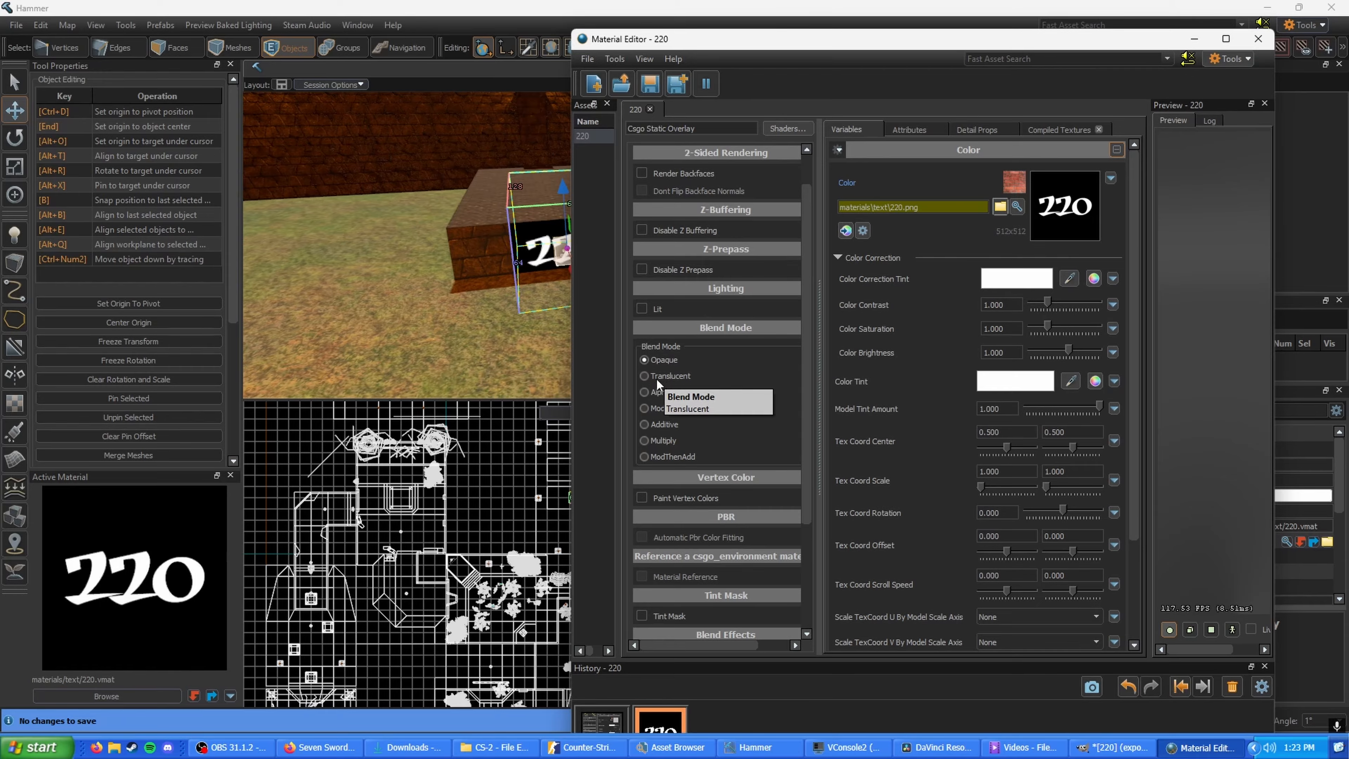
pyautogui.click(644, 376)
pyautogui.scroll(-5, 911, 375)
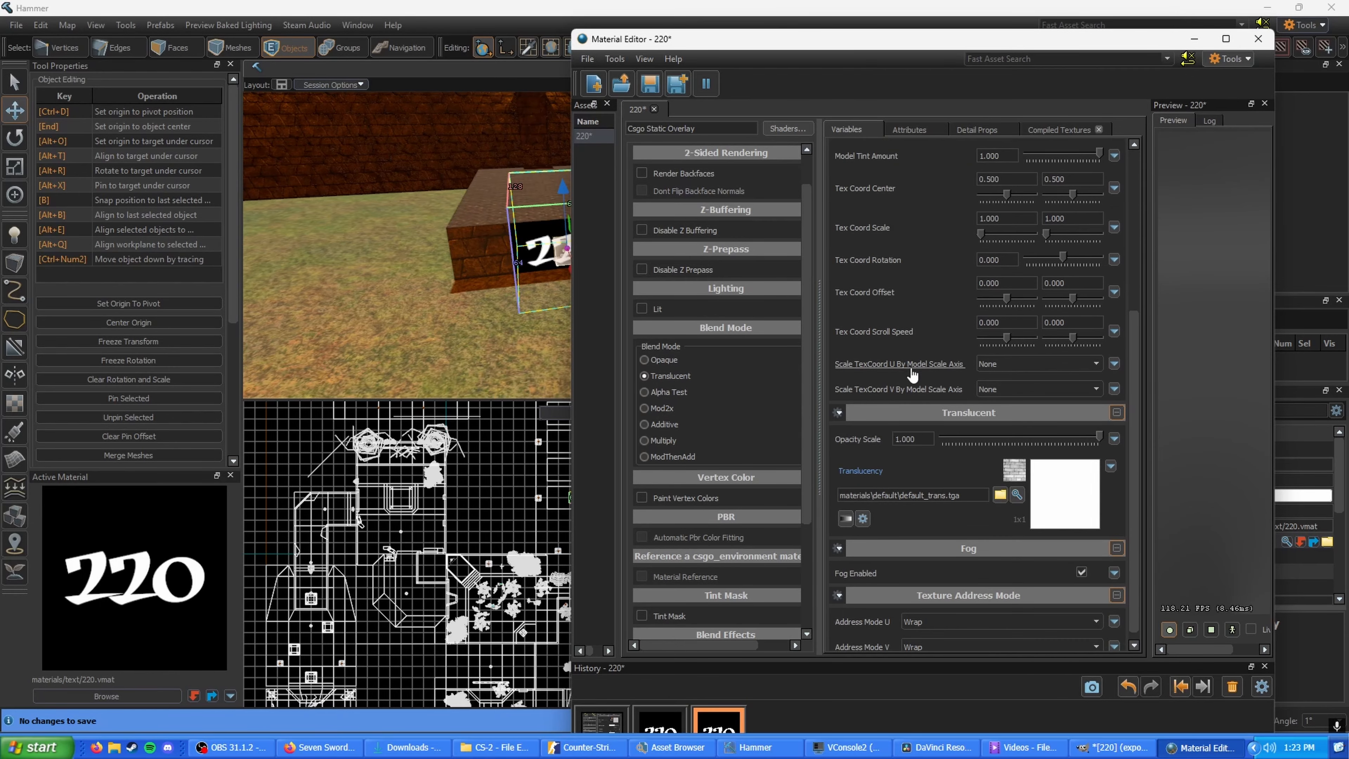
pyautogui.scroll(5, 1072, 405)
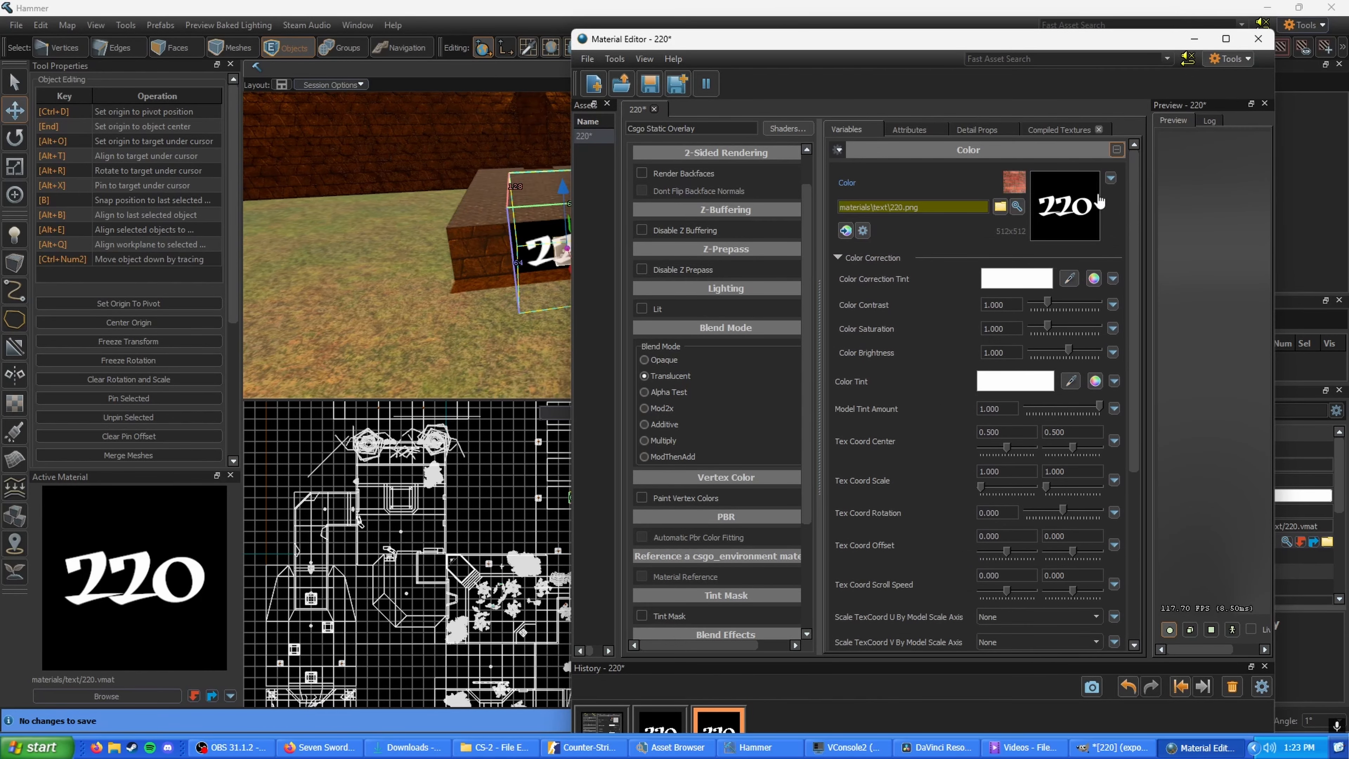
pyautogui.scroll(-5, 963, 367)
# Assign 220.png from materials/text as the Translucency texture, showing all image types, and save the material
pyautogui.click(1000, 496)
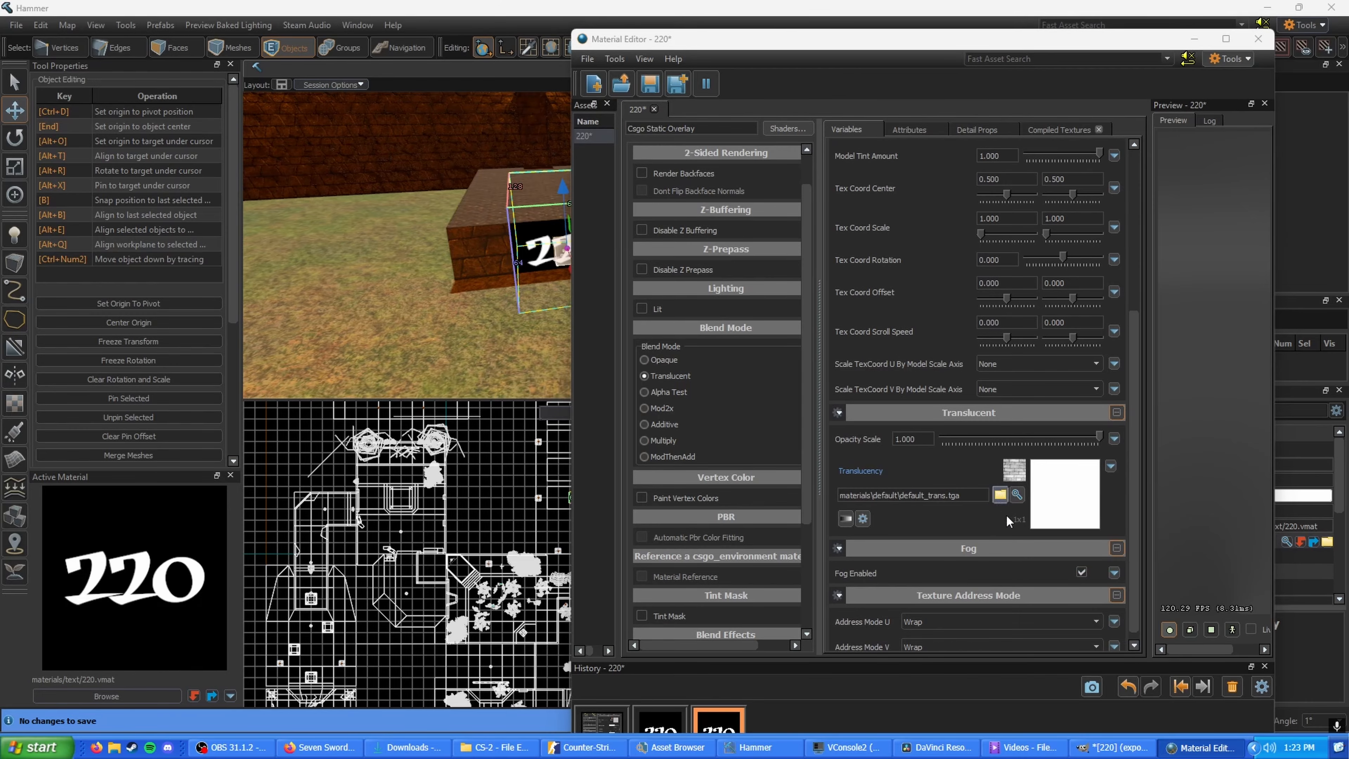
pyautogui.click(1231, 657)
pyautogui.click(1234, 681)
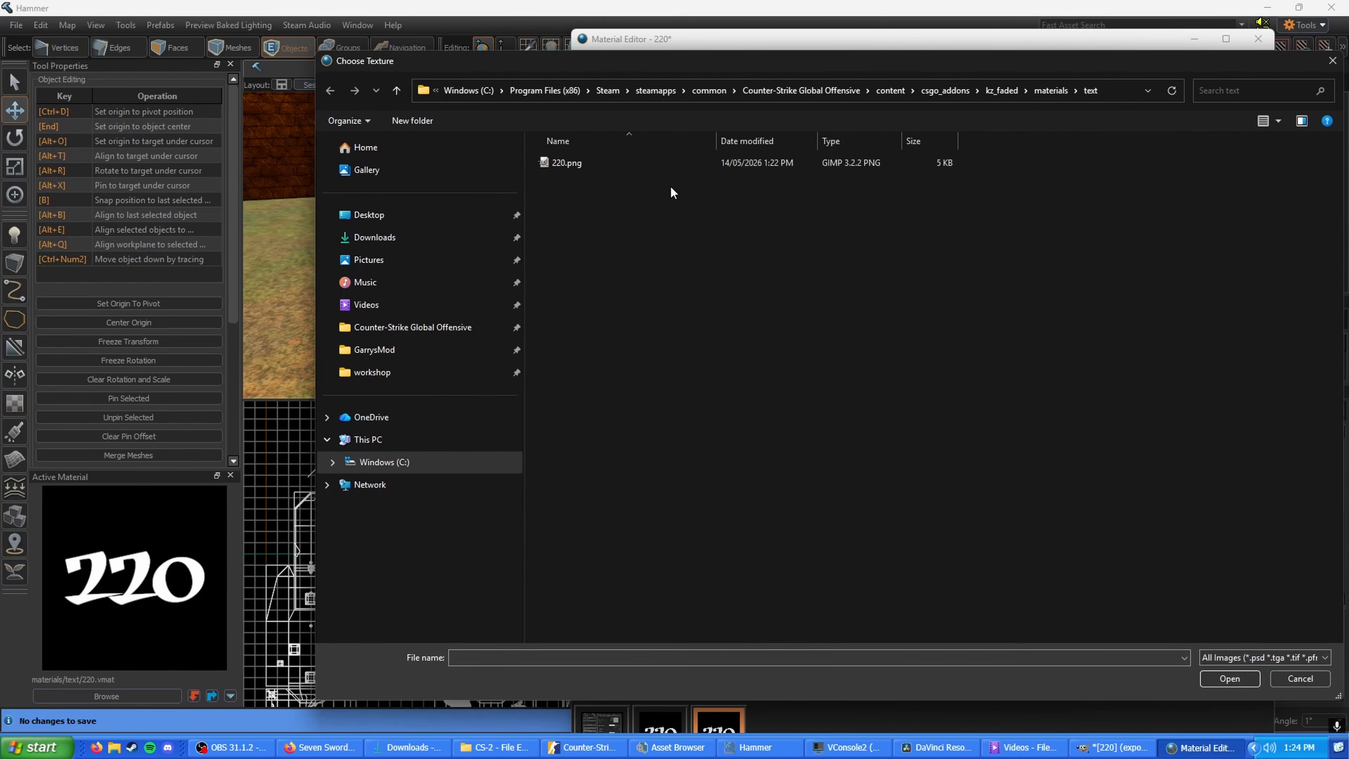
pyautogui.doubleClick(625, 159)
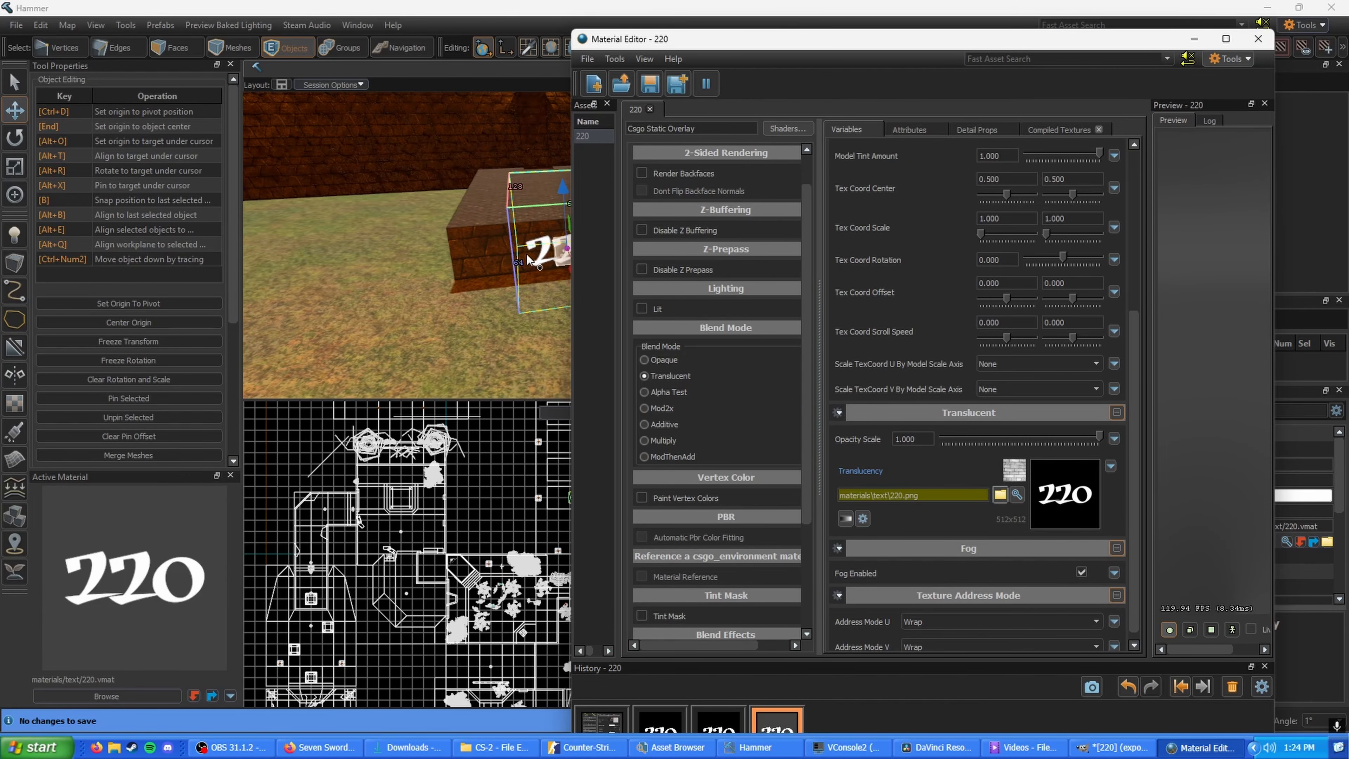
pyautogui.moveTo(771, 47); pyautogui.dragTo(759, 62)
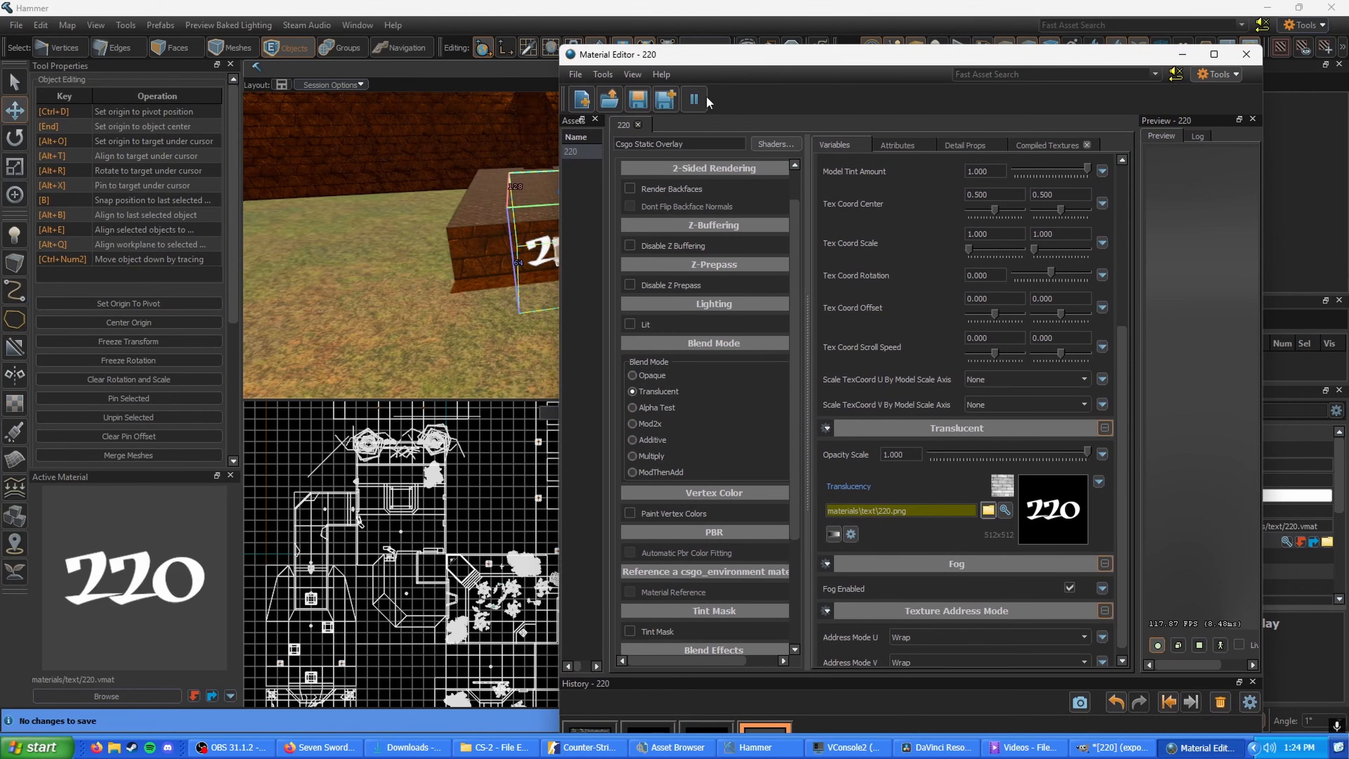
# Switch to Hammer and raise the 220 overlay 4 units on the block's front face
pyautogui.click(582, 13)
pyautogui.press('z')
pyautogui.press('a')
pyautogui.press('w')
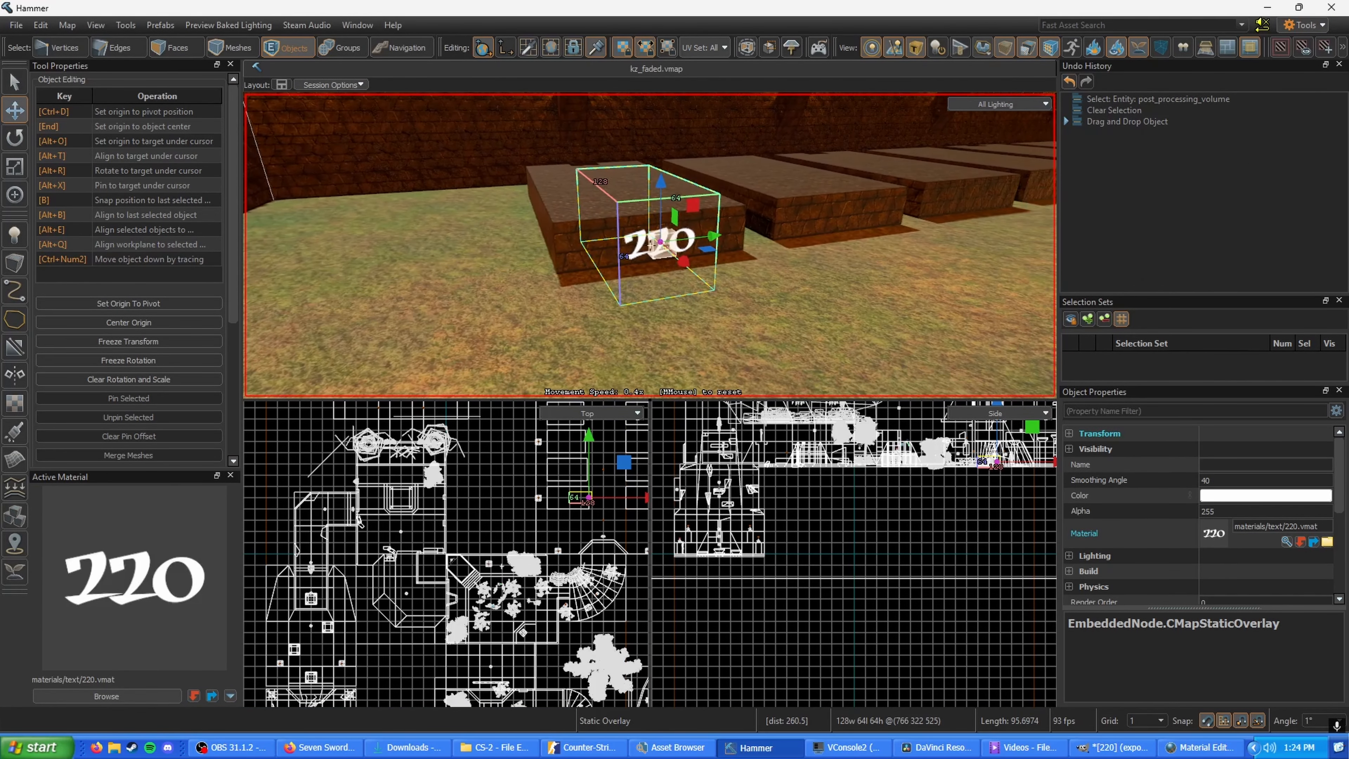
pyautogui.press('w')
pyautogui.press('d')
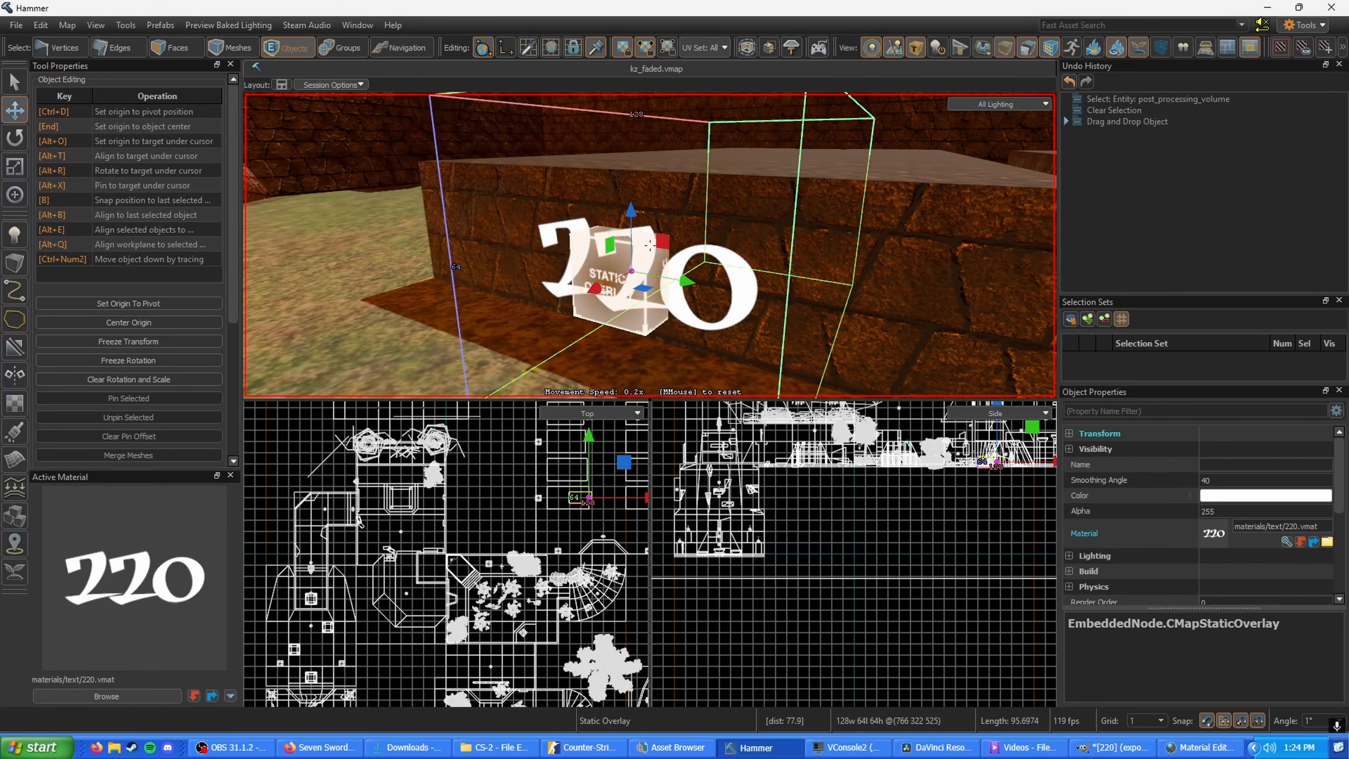
pyautogui.press('s')
pyautogui.press('a')
pyautogui.press('z')
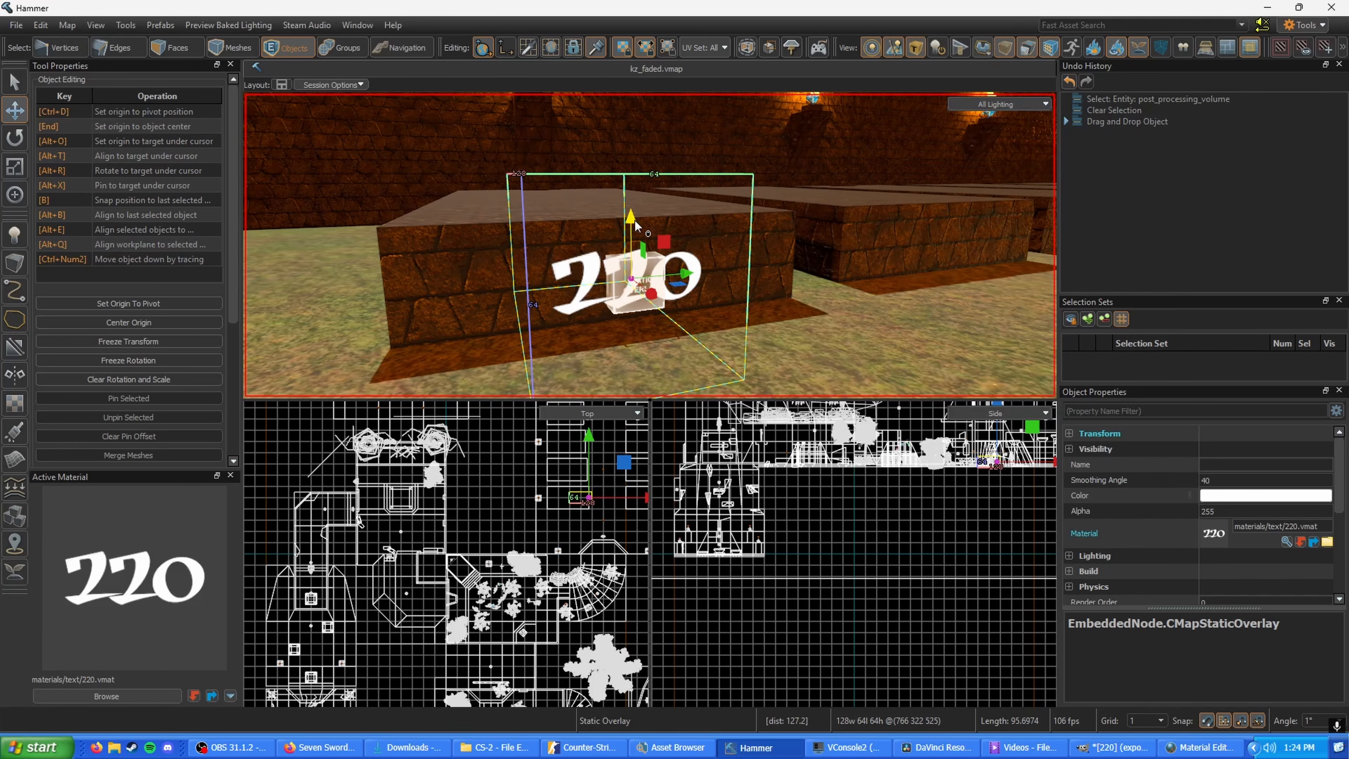
pyautogui.moveTo(635, 224); pyautogui.dragTo(635, 208)
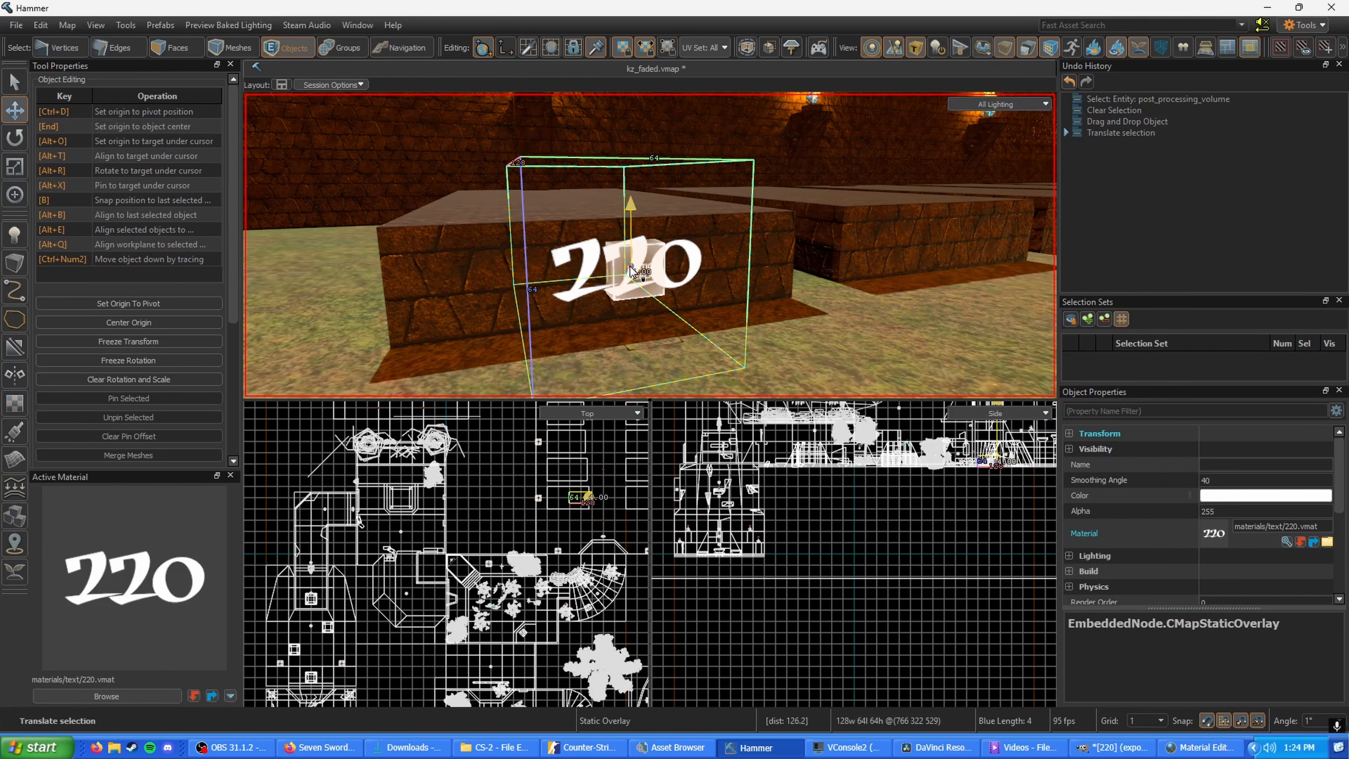
# Clear the selection and save the kz_faded map
pyautogui.click(886, 535)
pyautogui.press('z')
pyautogui.press('s')
pyautogui.press('z')
pyautogui.press('Escape')
pyautogui.hotkey('ctrl', 's')
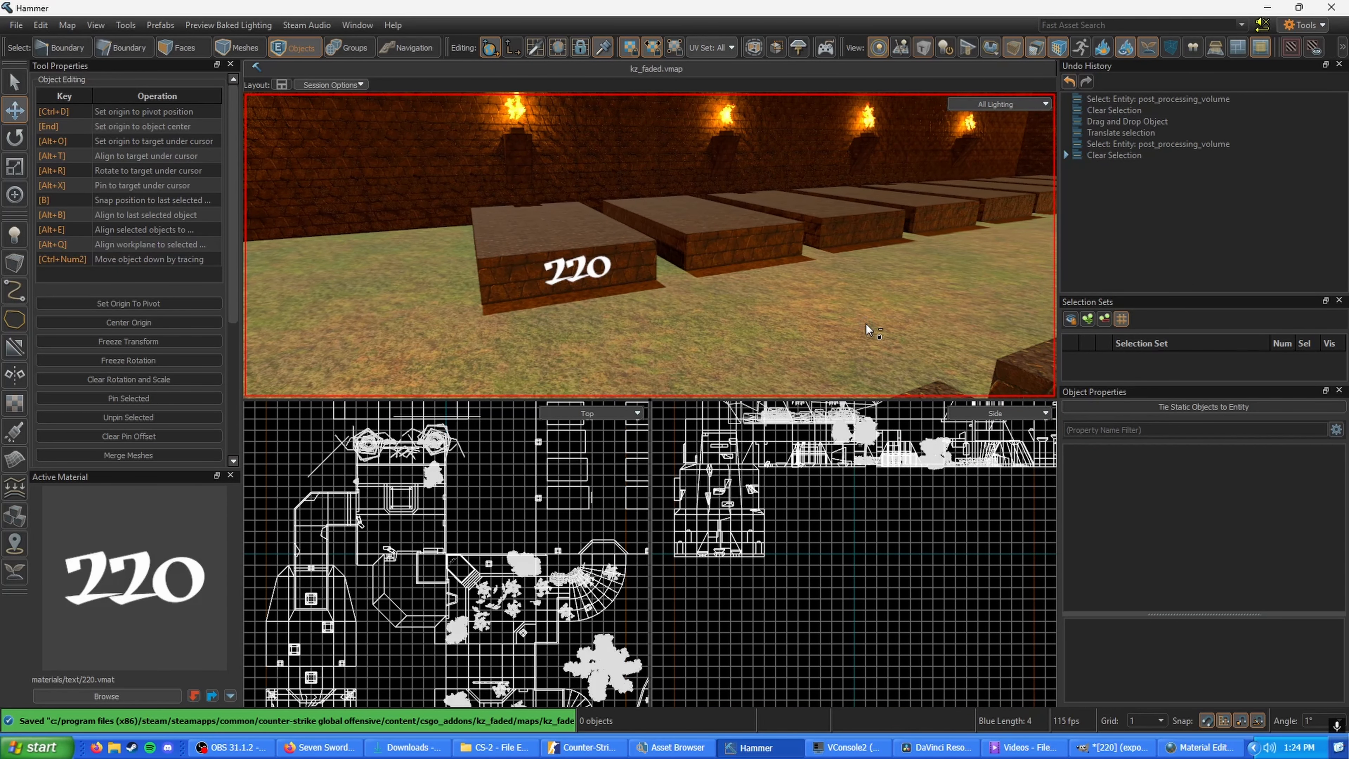
pyautogui.hotkey('ctrl', 's')
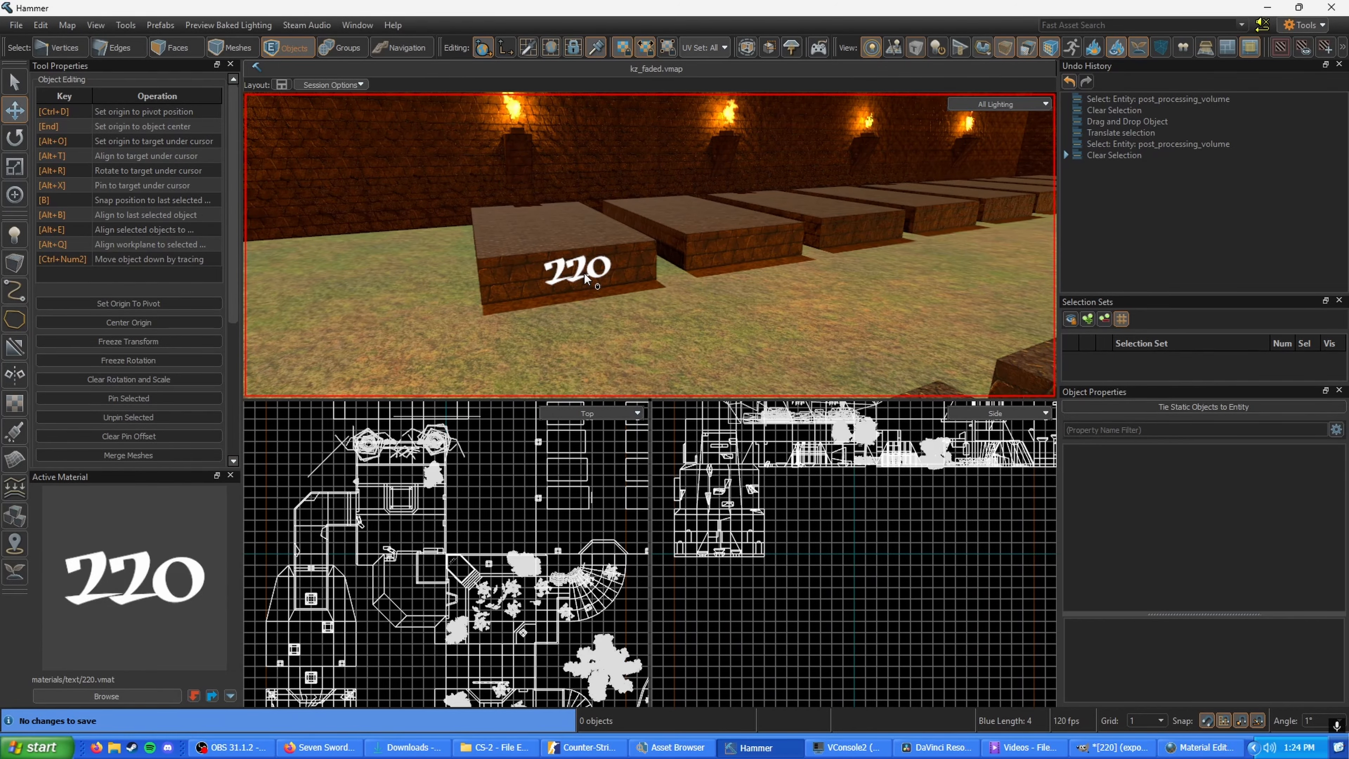
pyautogui.hotkey('alt', 'Tab')
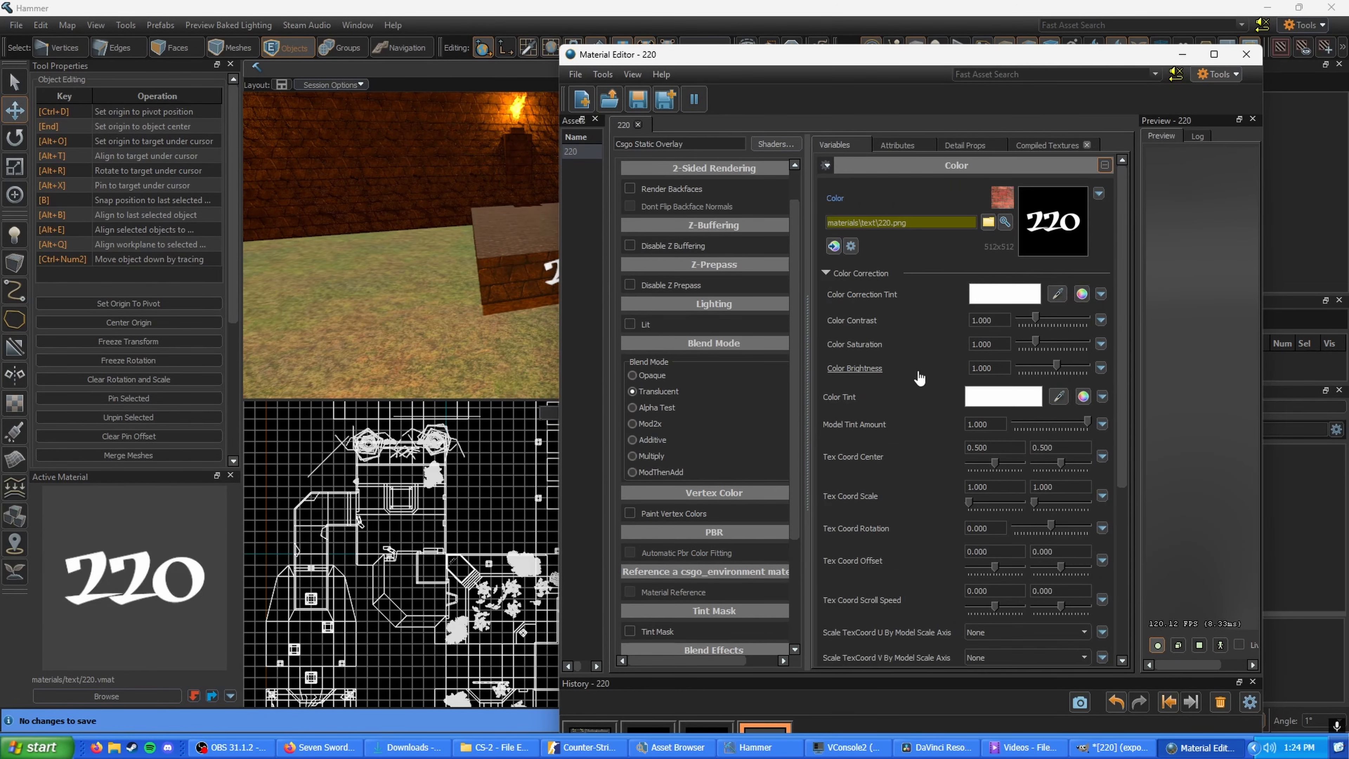
pyautogui.click(995, 406)
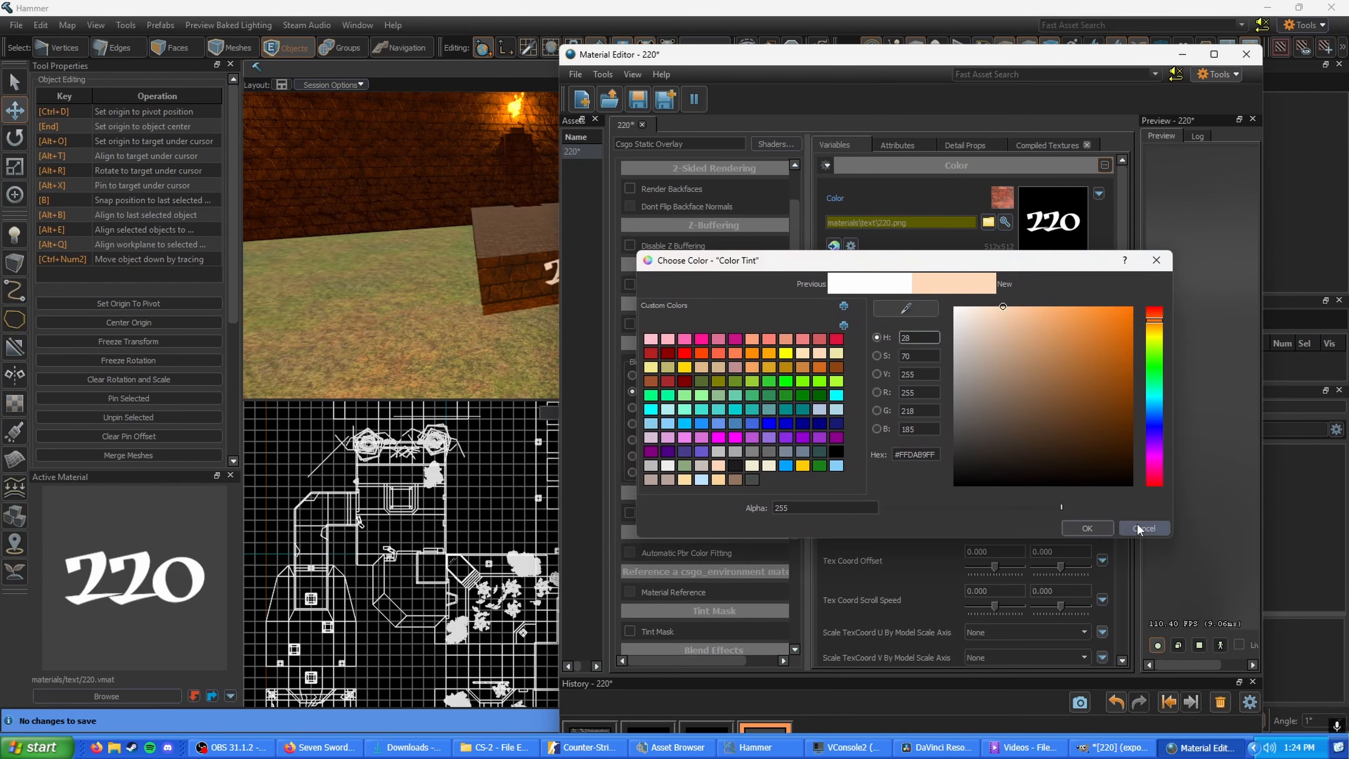
pyautogui.click(1136, 522)
pyautogui.hotkey('alt', 'Tab')
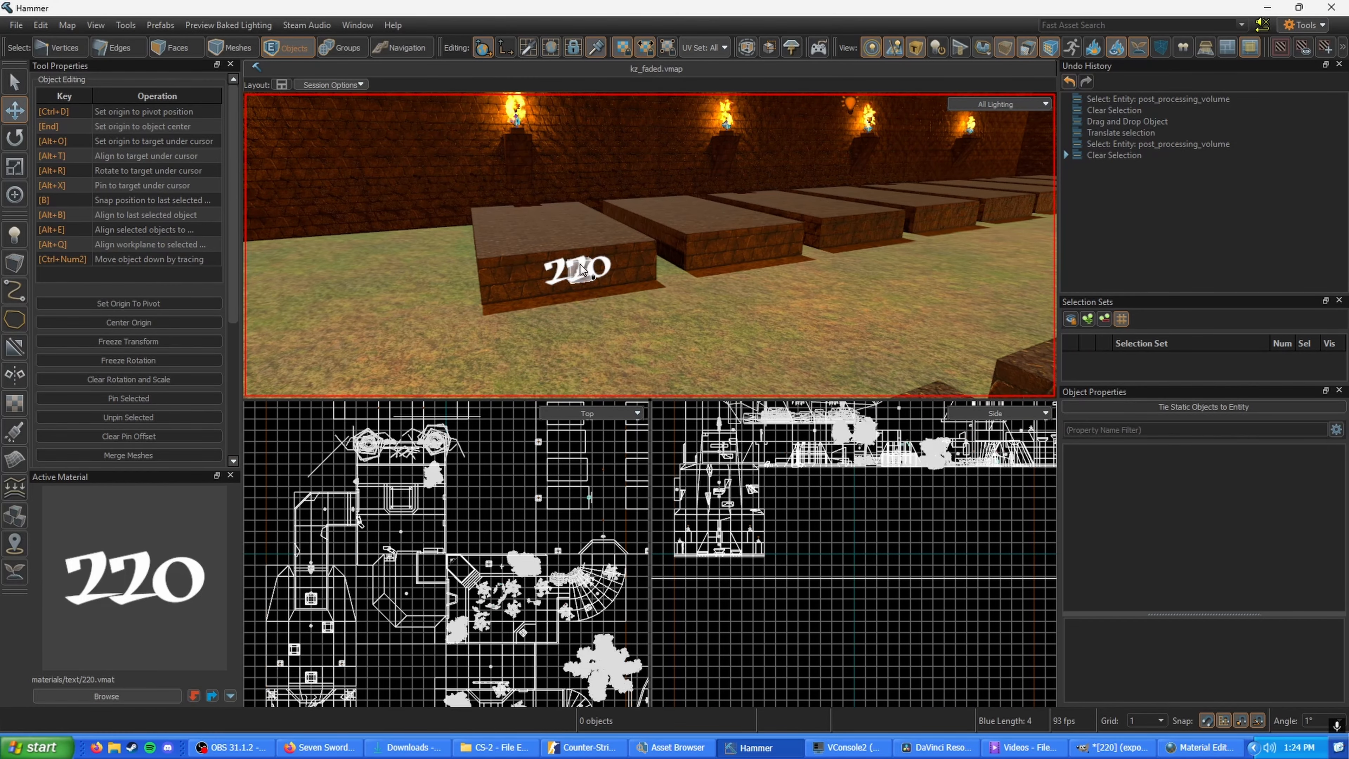
# Select the 220 static overlay on the block and change its Color property
pyautogui.click(579, 263)
pyautogui.moveTo(580, 264); pyautogui.dragTo(650, 245, button='right')
pyautogui.scroll(3, 650, 245)
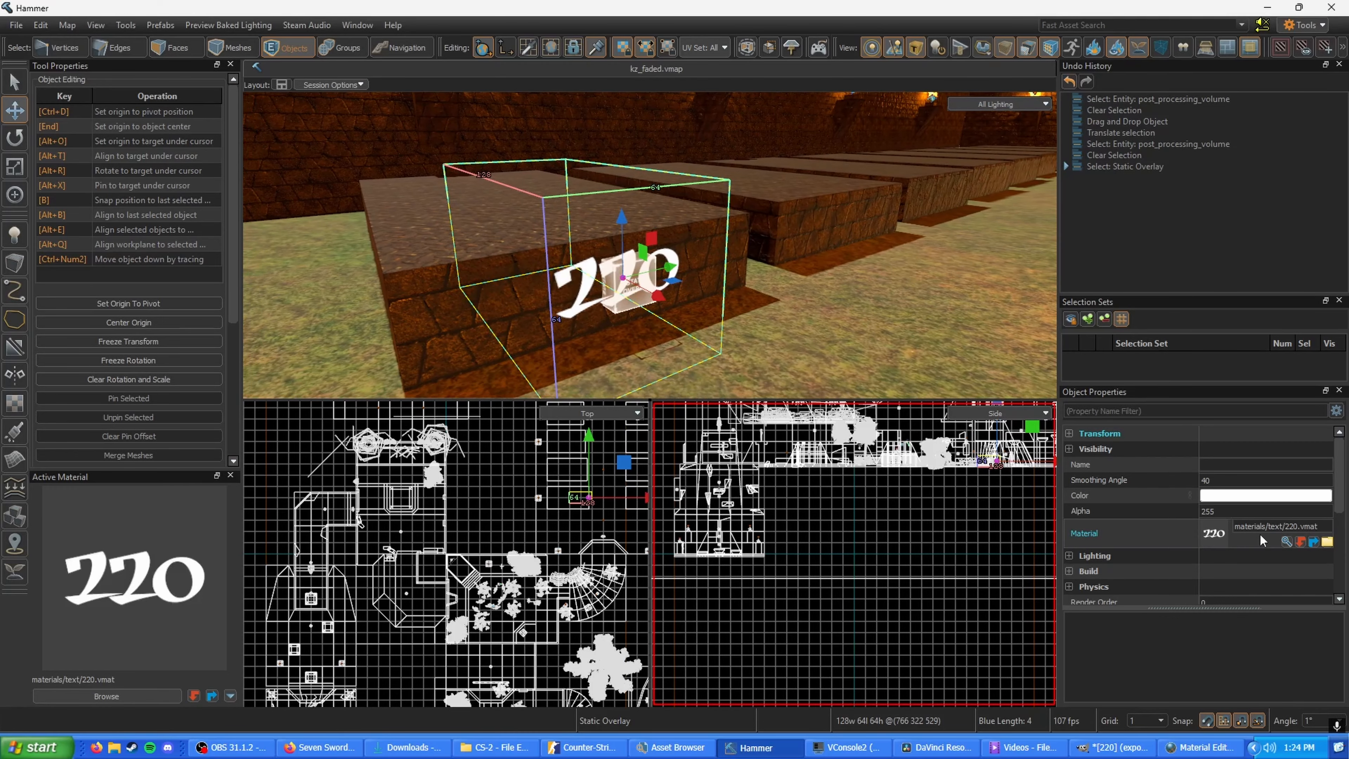
pyautogui.click(1266, 495)
pyautogui.moveTo(1088, 440); pyautogui.dragTo(1158, 370)
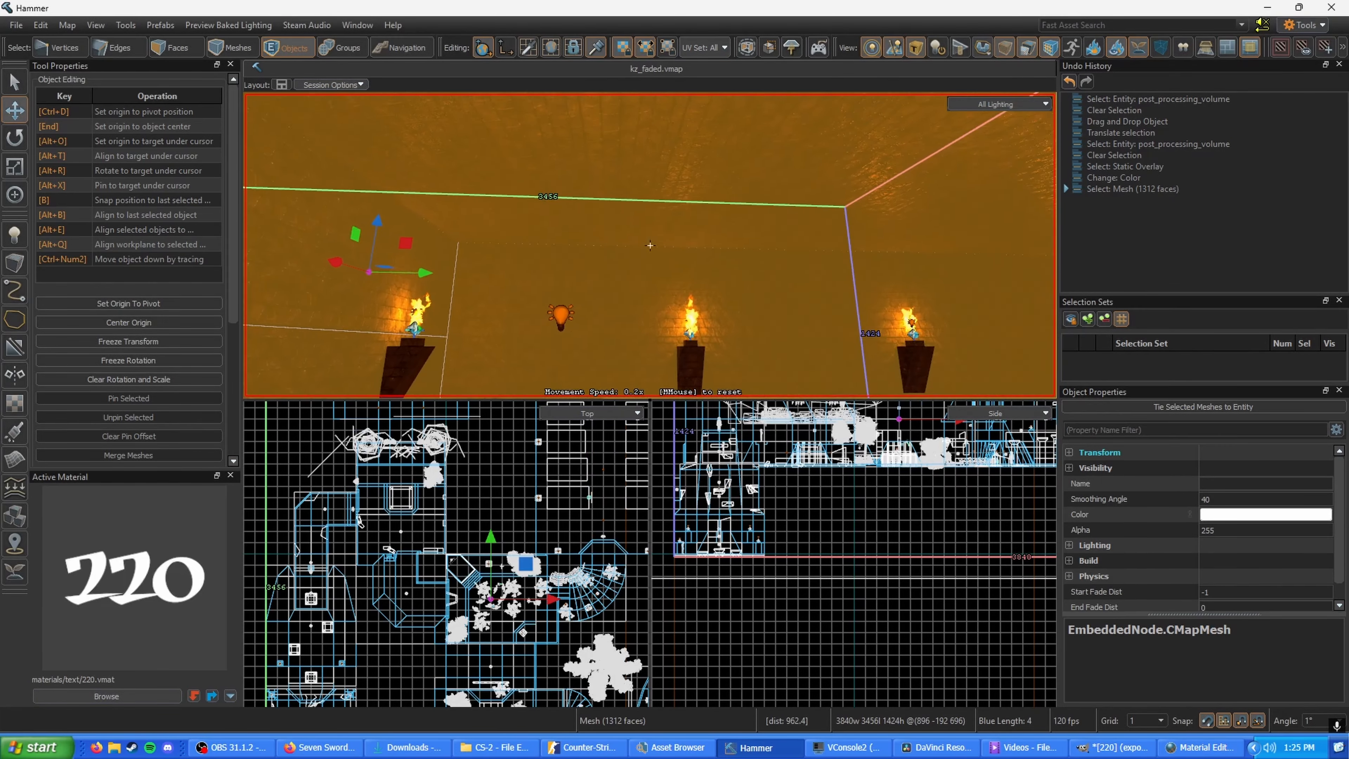
# Switch to the Material Editor and replace the 220 material's Color texture with Flrwka.tga from the materials folder, showing all image types
pyautogui.press('w')
pyautogui.scroll(-3, 650, 246)
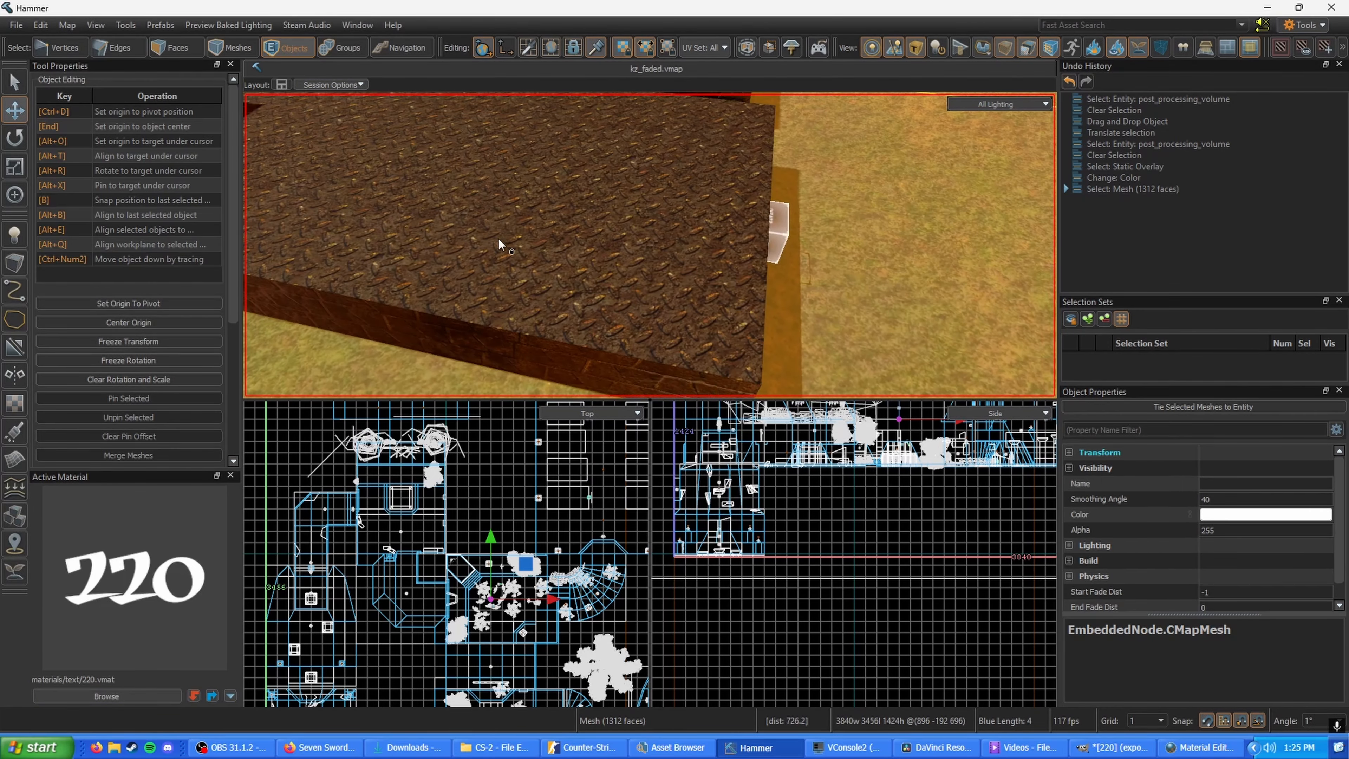
pyautogui.press('w')
pyautogui.moveTo(627, 265)
pyautogui.mouseDown(button='right')
pyautogui.moveTo(702, 255)
pyautogui.moveTo(642, 234)
pyautogui.moveTo(642, 266)
pyautogui.mouseUp(button='right')
pyautogui.press('d')
pyautogui.click(1202, 747)
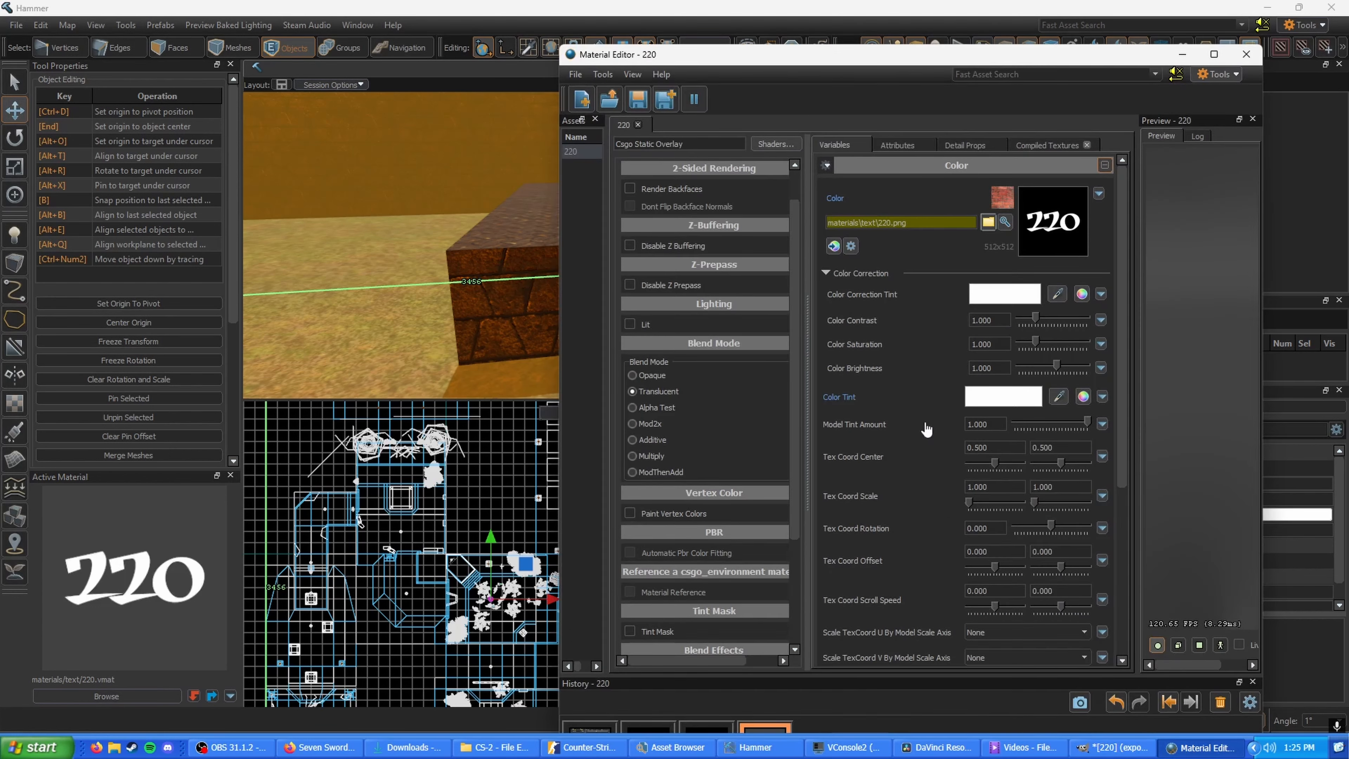
pyautogui.click(988, 222)
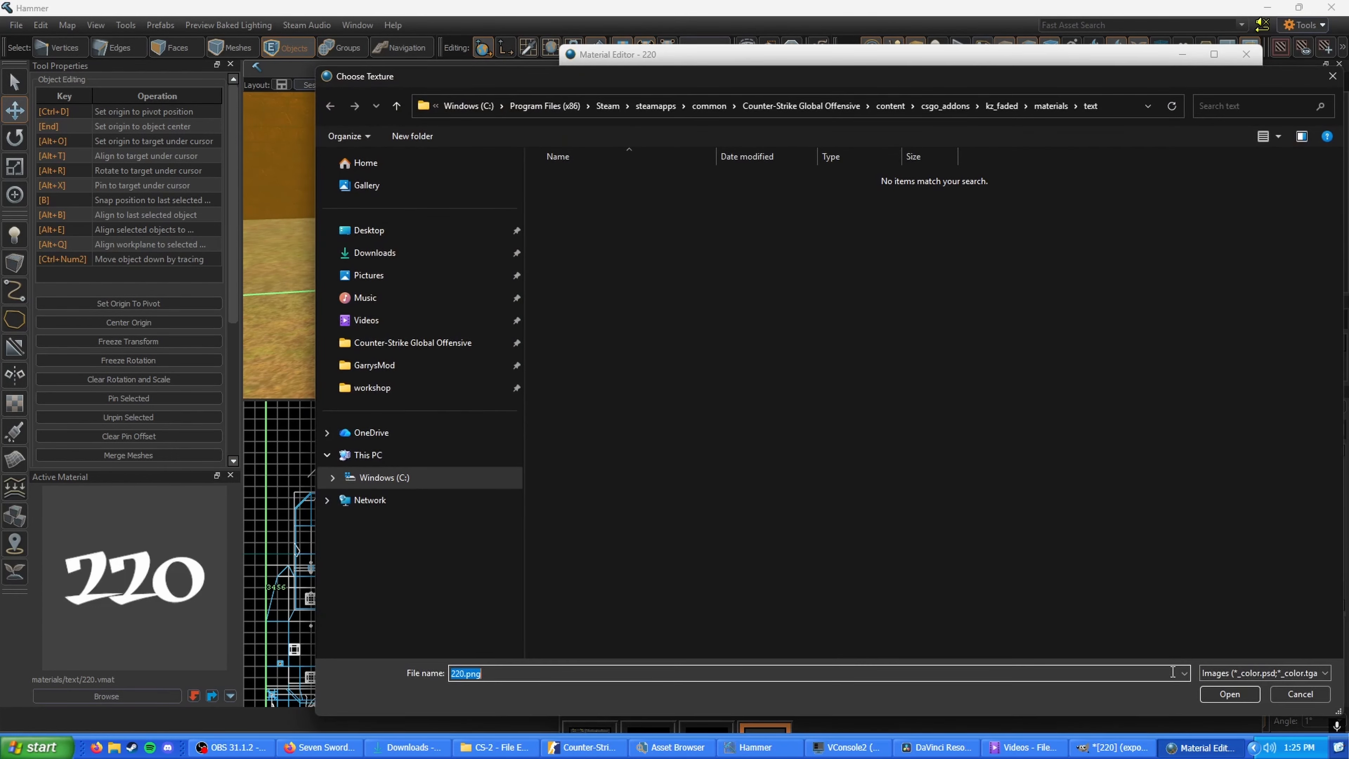
pyautogui.click(1272, 673)
pyautogui.click(1224, 696)
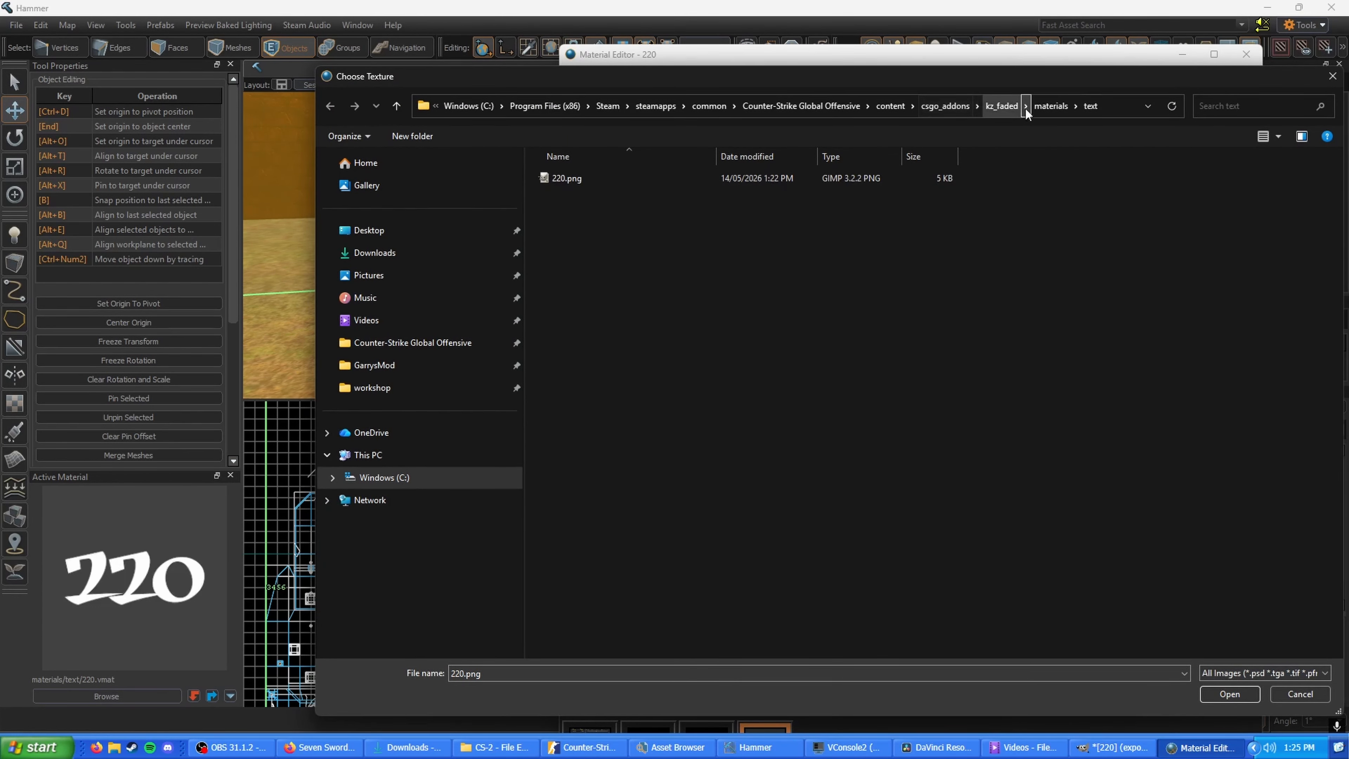
pyautogui.click(1042, 107)
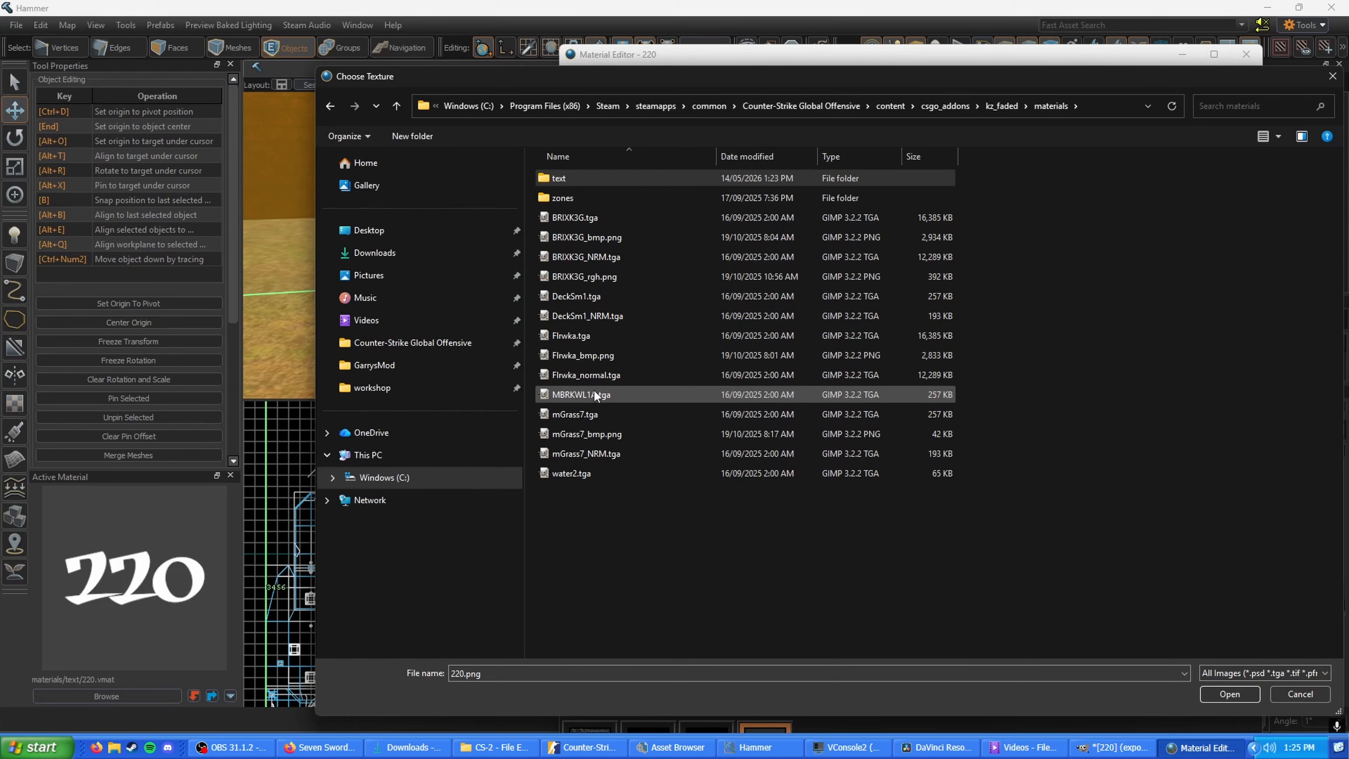
pyautogui.doubleClick(586, 335)
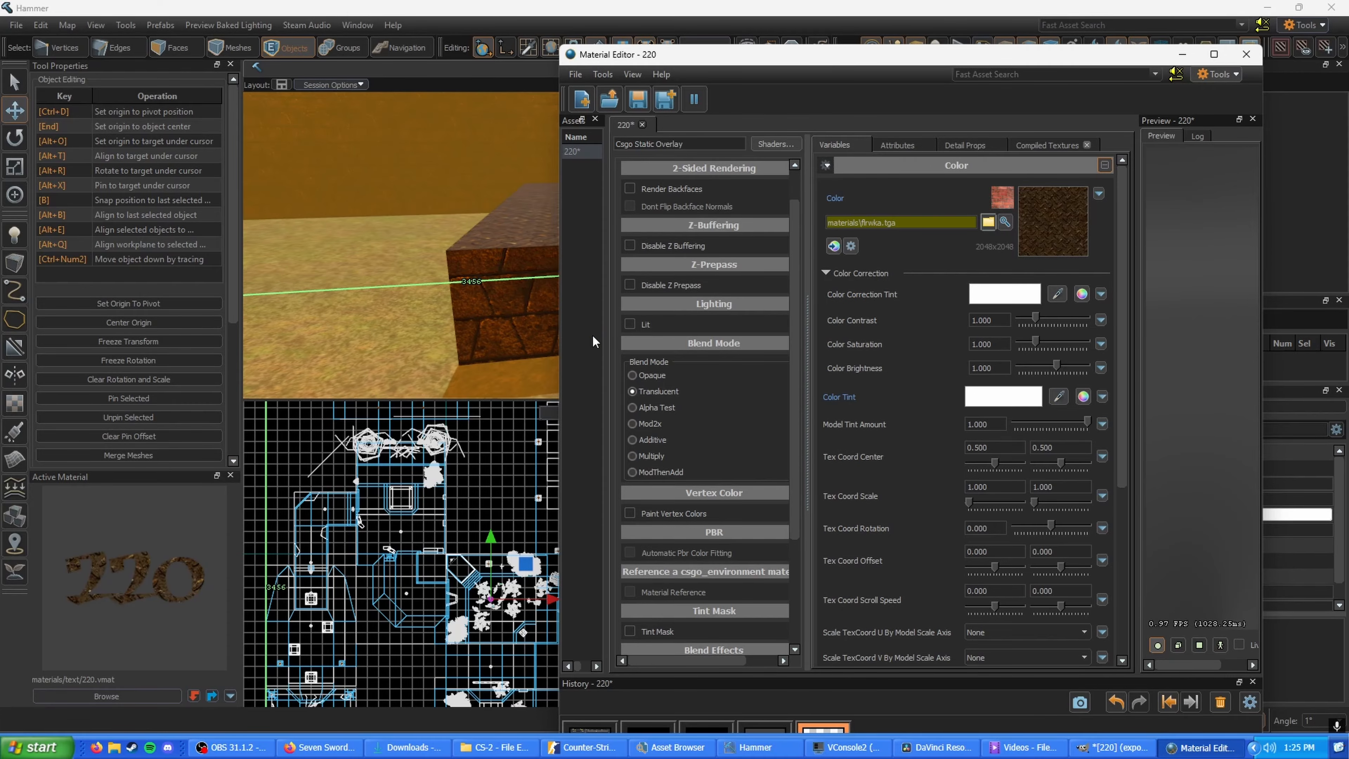
# Return to Hammer and examine the retextured 220 overlay on the block up close
pyautogui.hotkey('alt', 'Tab')
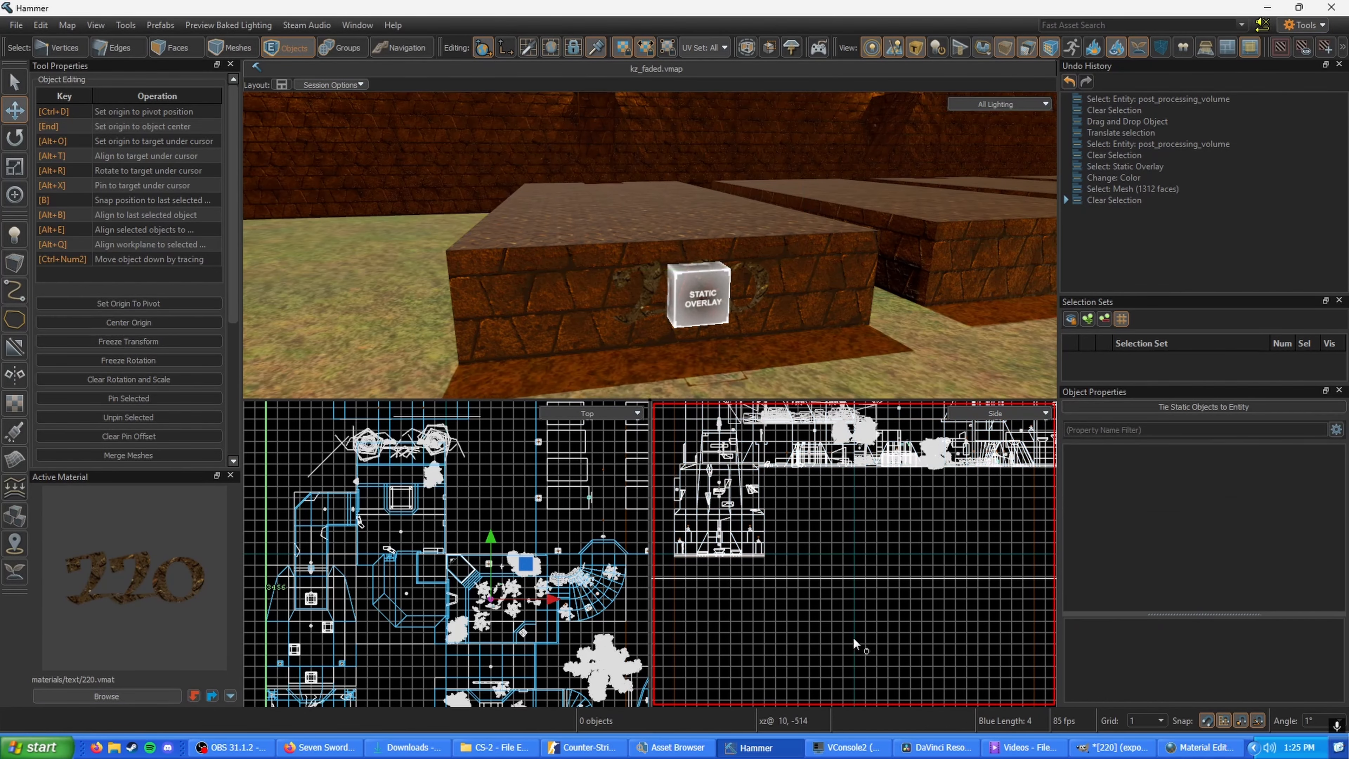
pyautogui.press('w')
pyautogui.moveTo(650, 244); pyautogui.dragTo(649, 245, button='right')
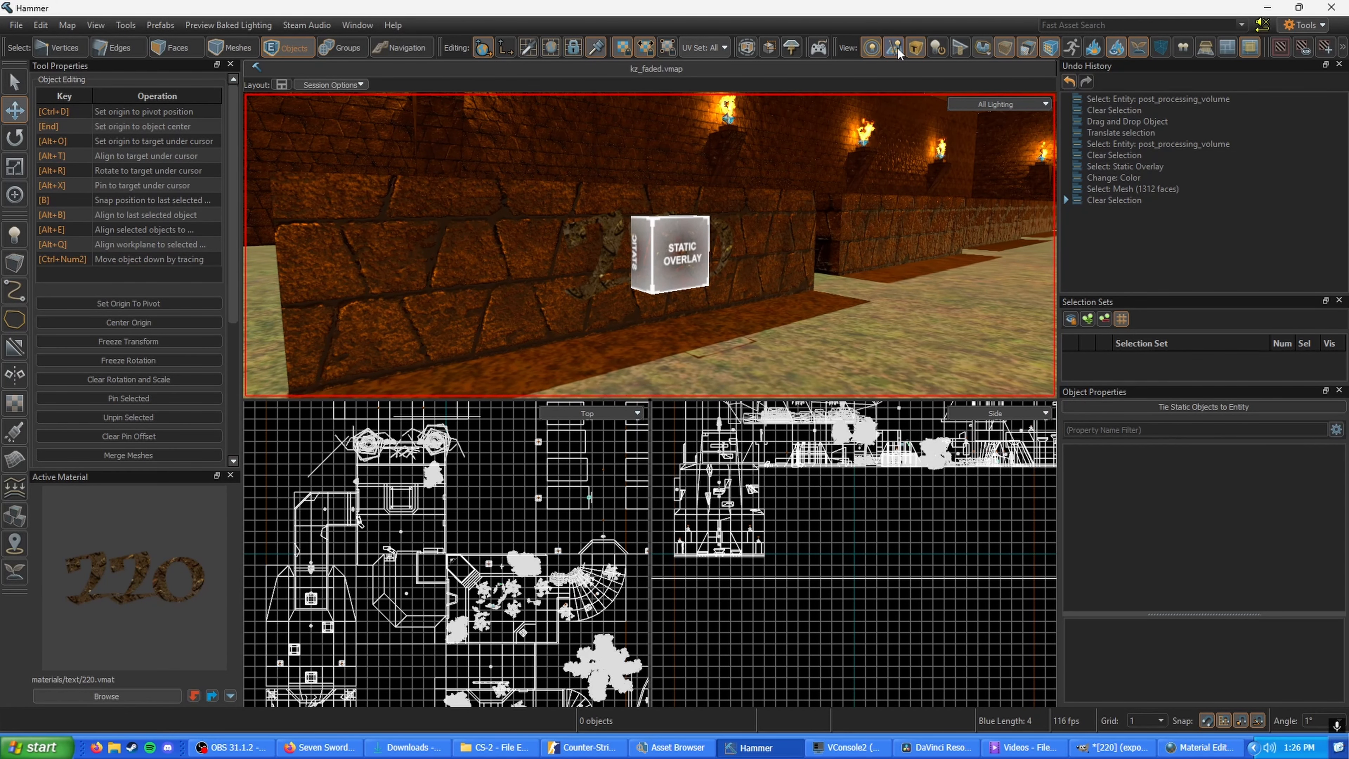
pyautogui.click(908, 49)
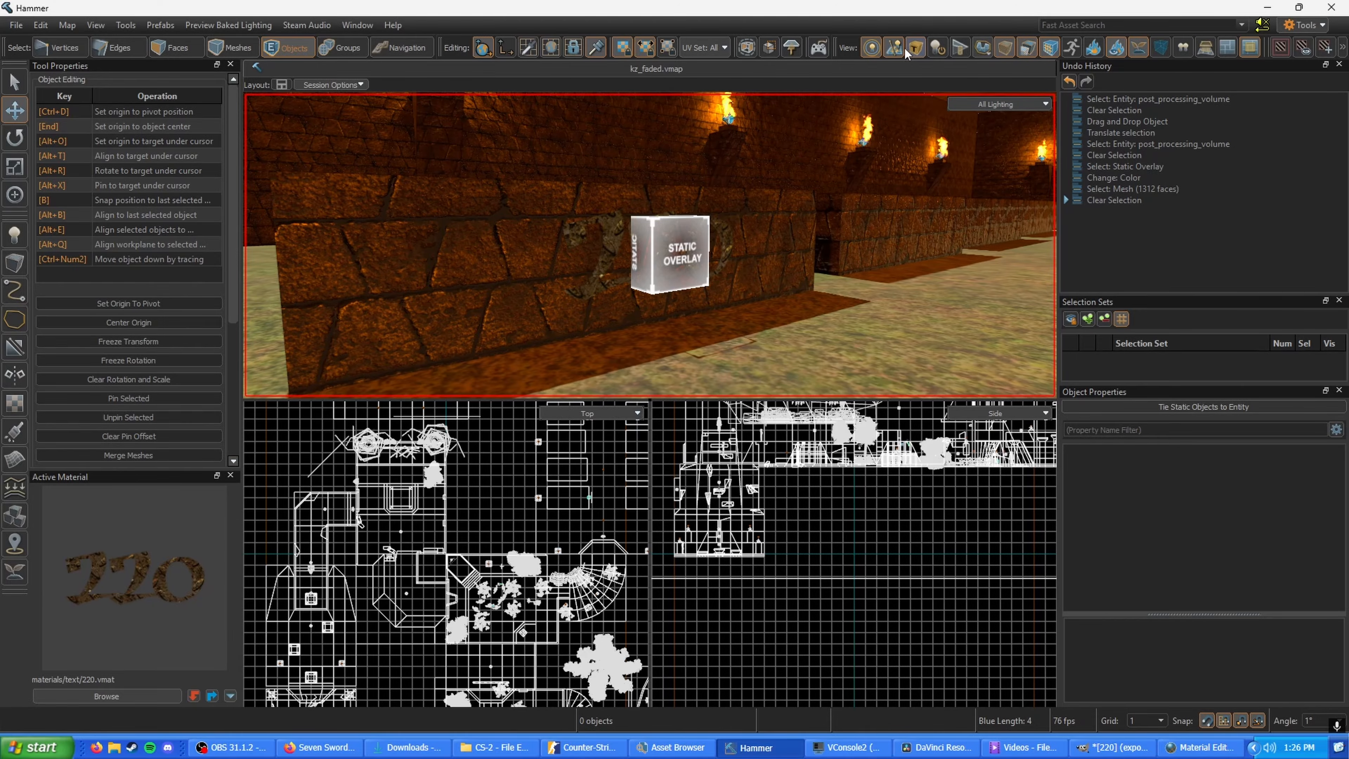
pyautogui.click(895, 50)
pyautogui.moveTo(858, 142); pyautogui.dragTo(795, 265, button='right')
# Switch to the running game and examine the 220 overlay on the block from near and far
pyautogui.hotkey('alt', 'Tab')
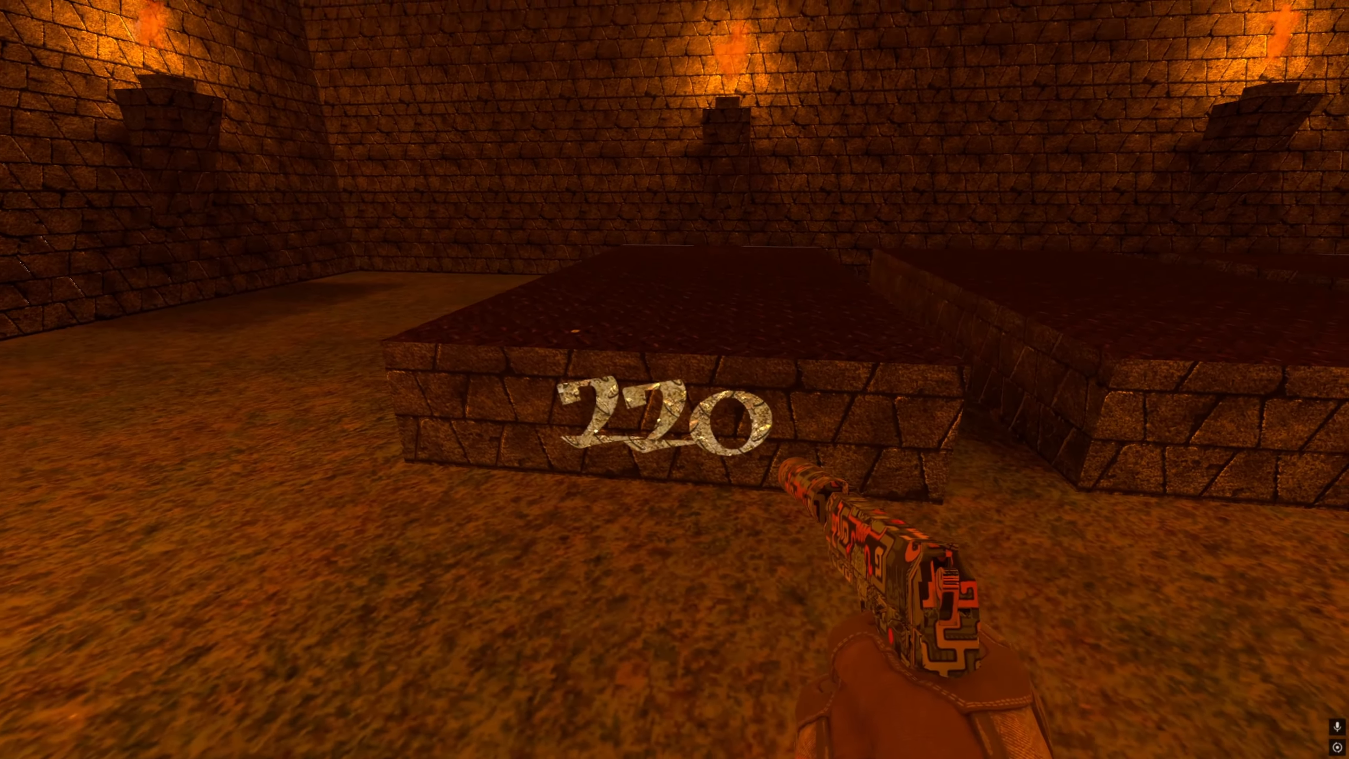
pyautogui.press('s')
pyautogui.press('space')
pyautogui.press('w')
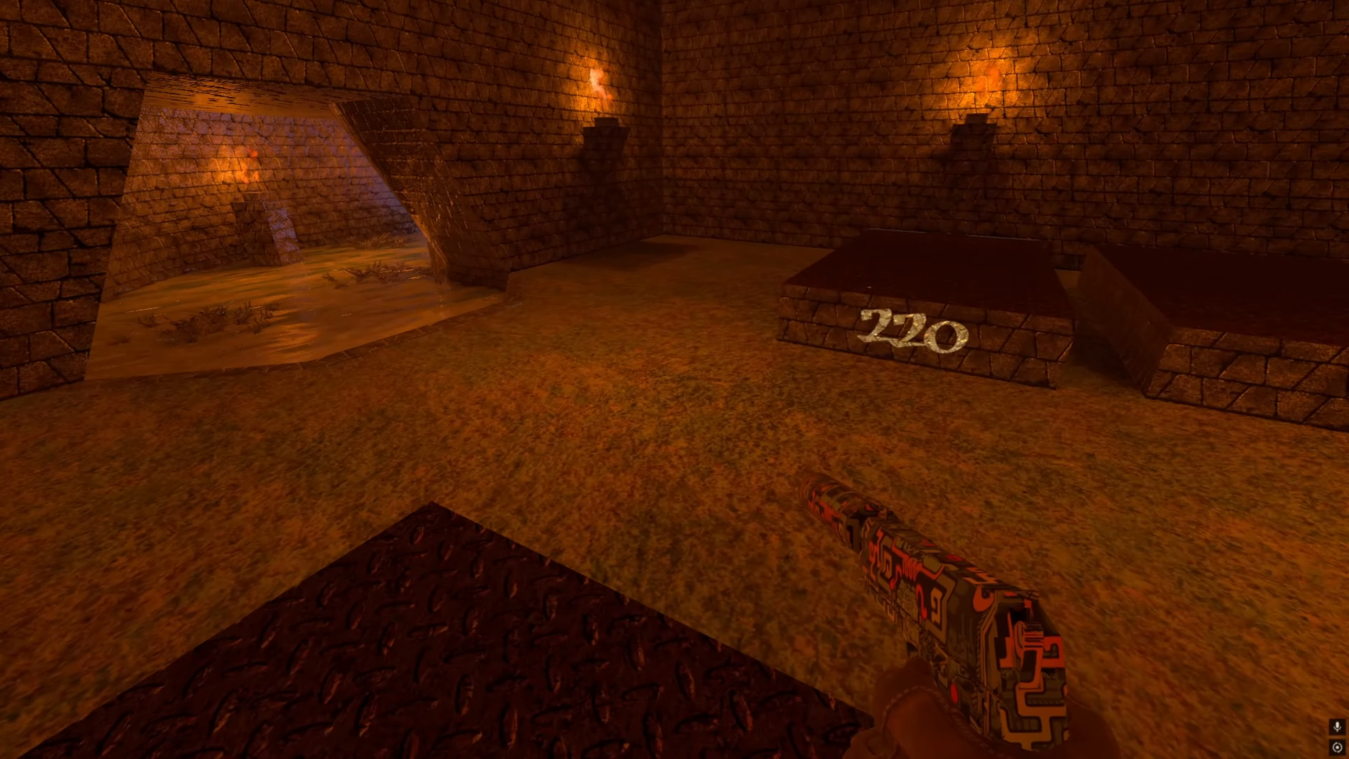
pyautogui.press('w')
pyautogui.press('space')
pyautogui.press('s')
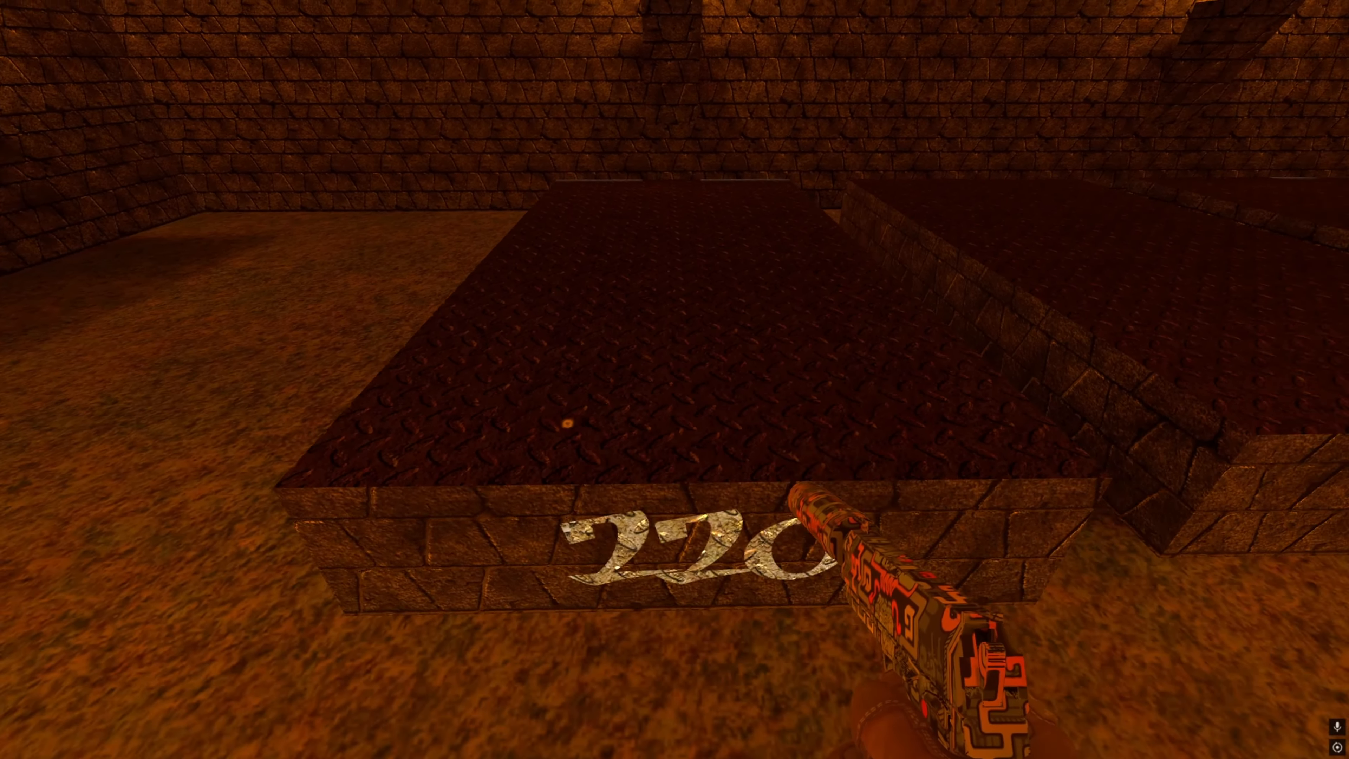
pyautogui.press('s')
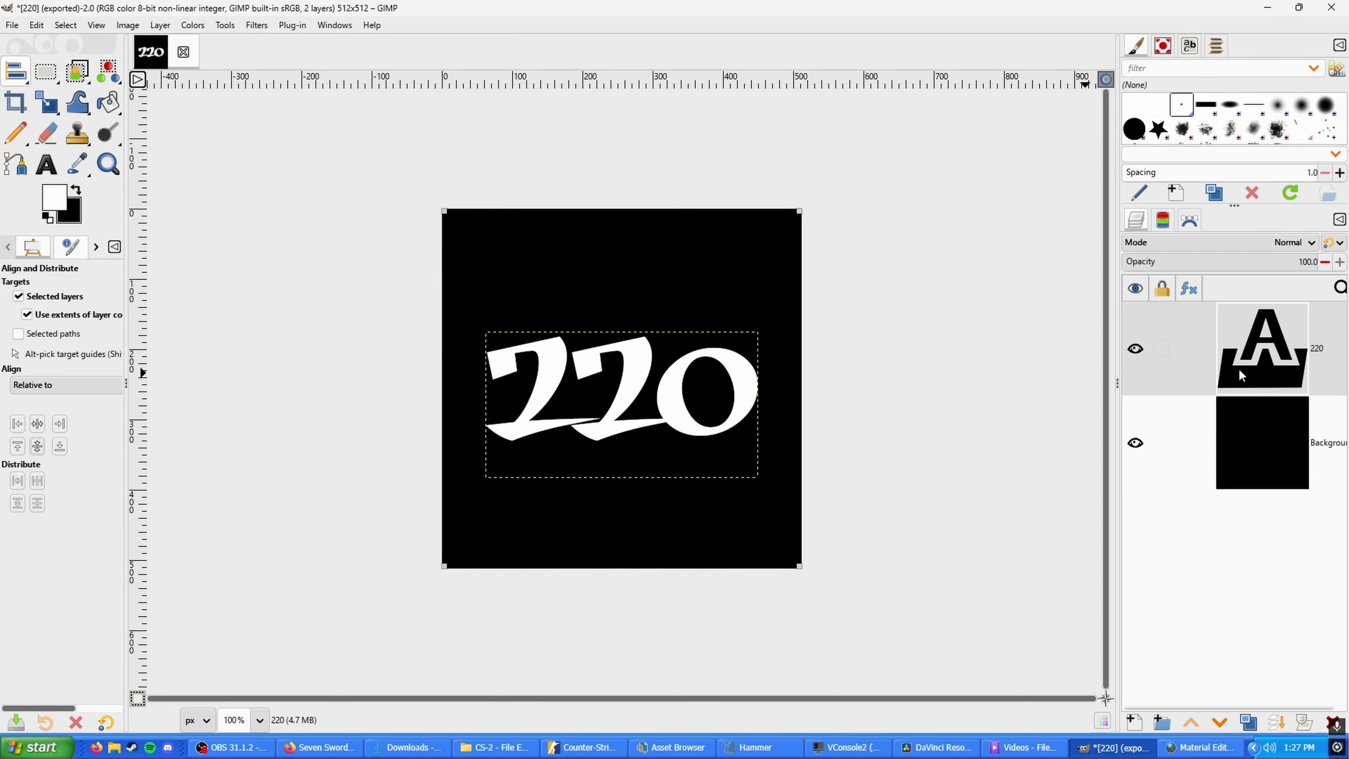
# Edit the 220 text layer in GIMP, replacing its middle digit first with 3 and finally with 4 to read 240
pyautogui.doubleClick(1263, 360)
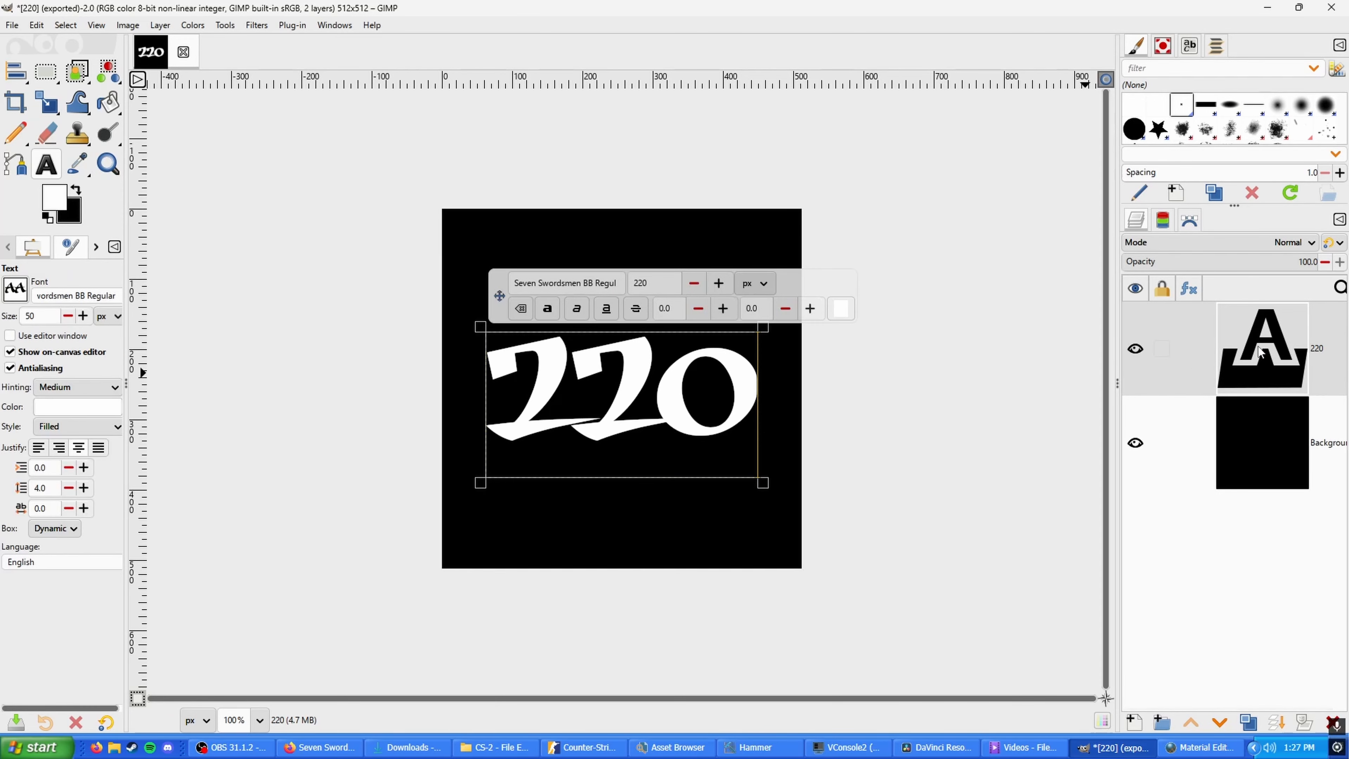
pyautogui.moveTo(675, 399); pyautogui.dragTo(609, 387)
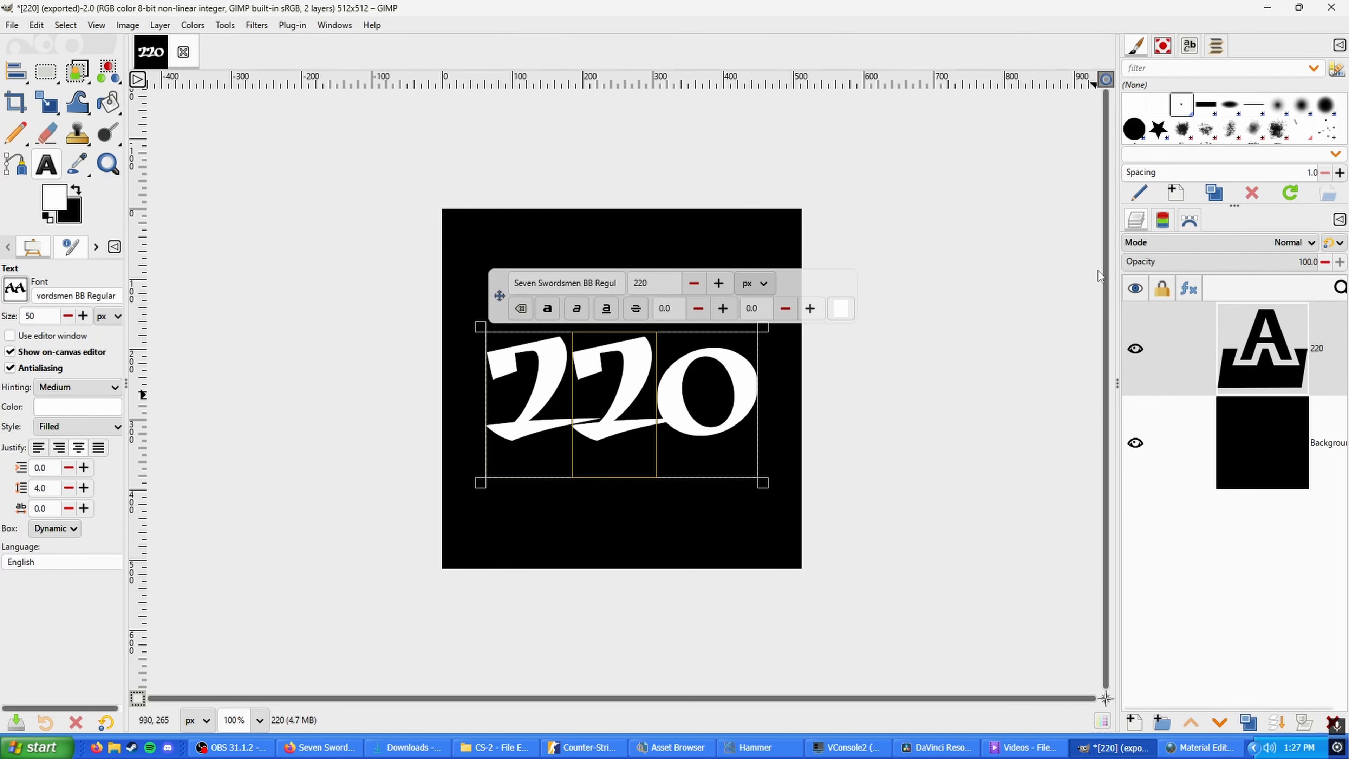
pyautogui.write('3')
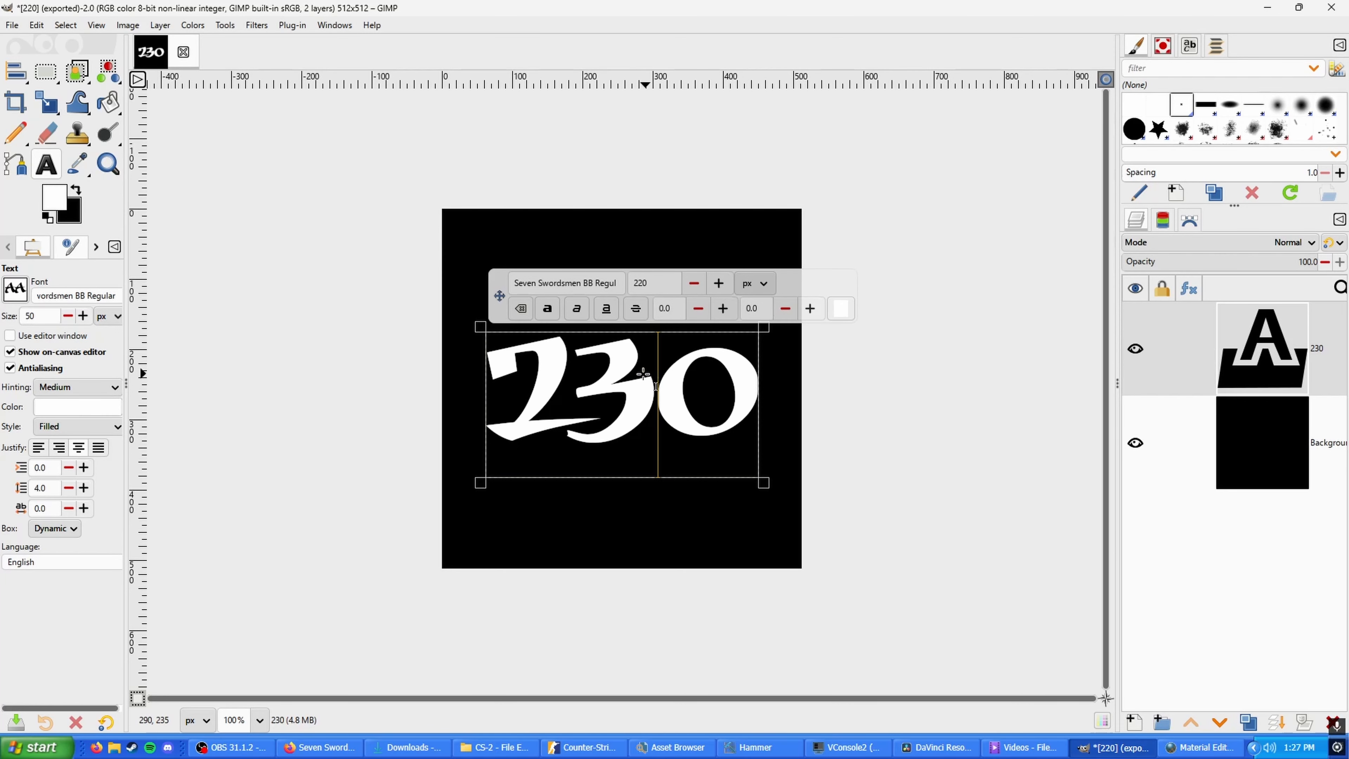
pyautogui.hotkey('shift', 'Left')
pyautogui.write('4')
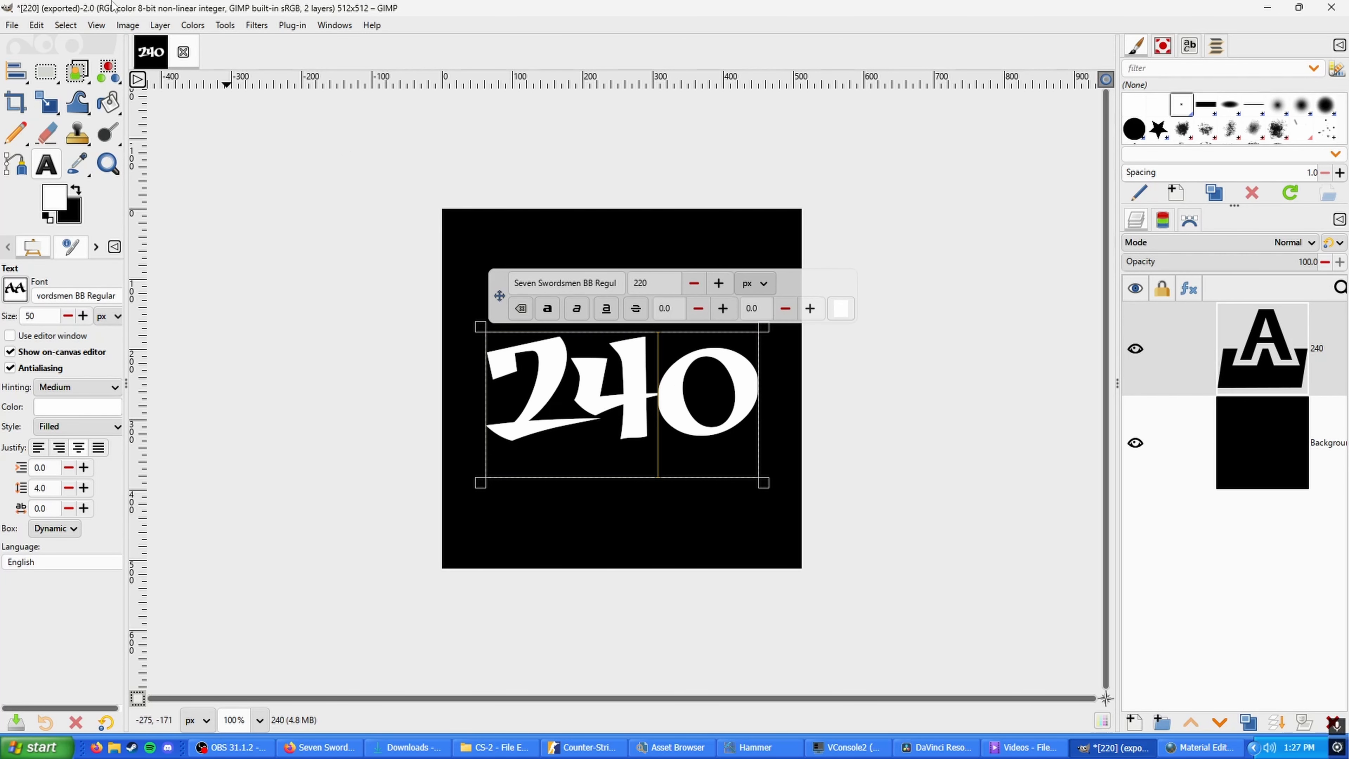
# Open the save and export commands for the 240 text image
pyautogui.click(13, 26)
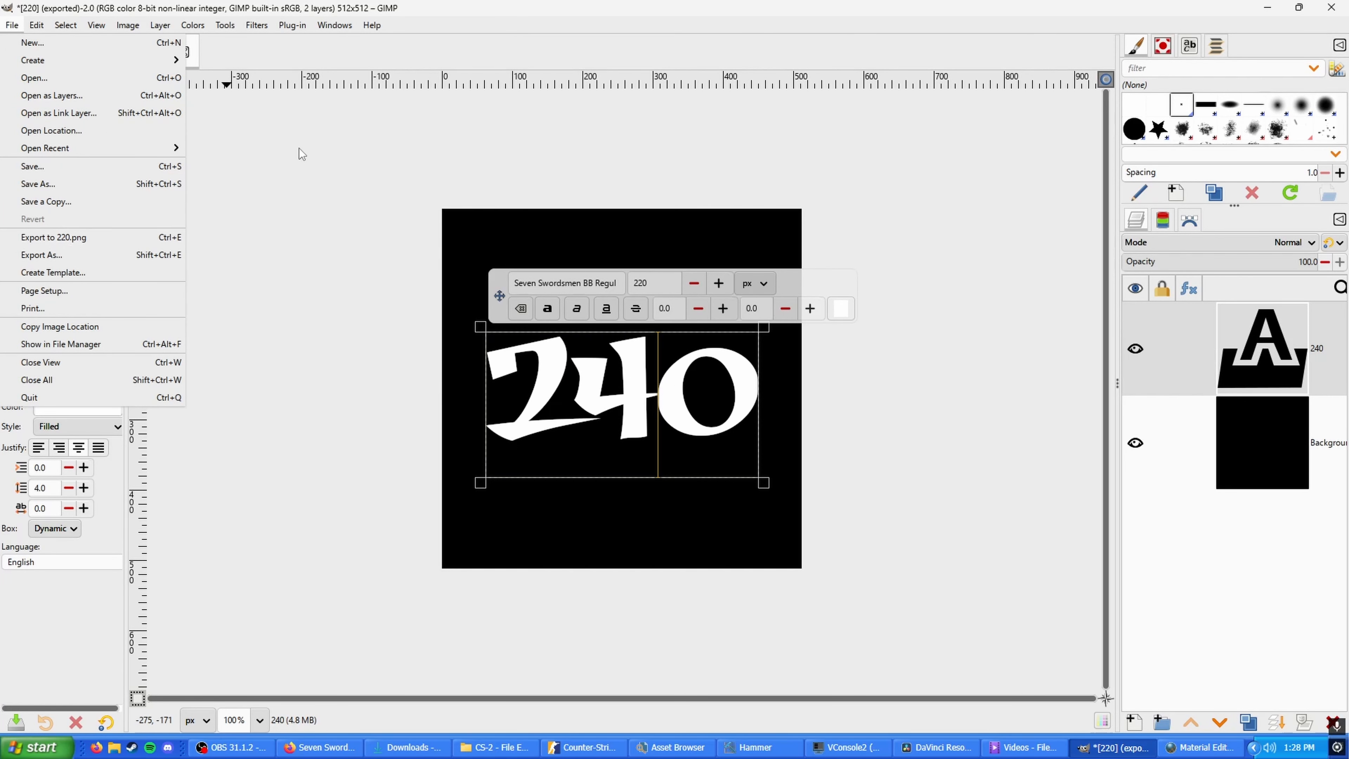